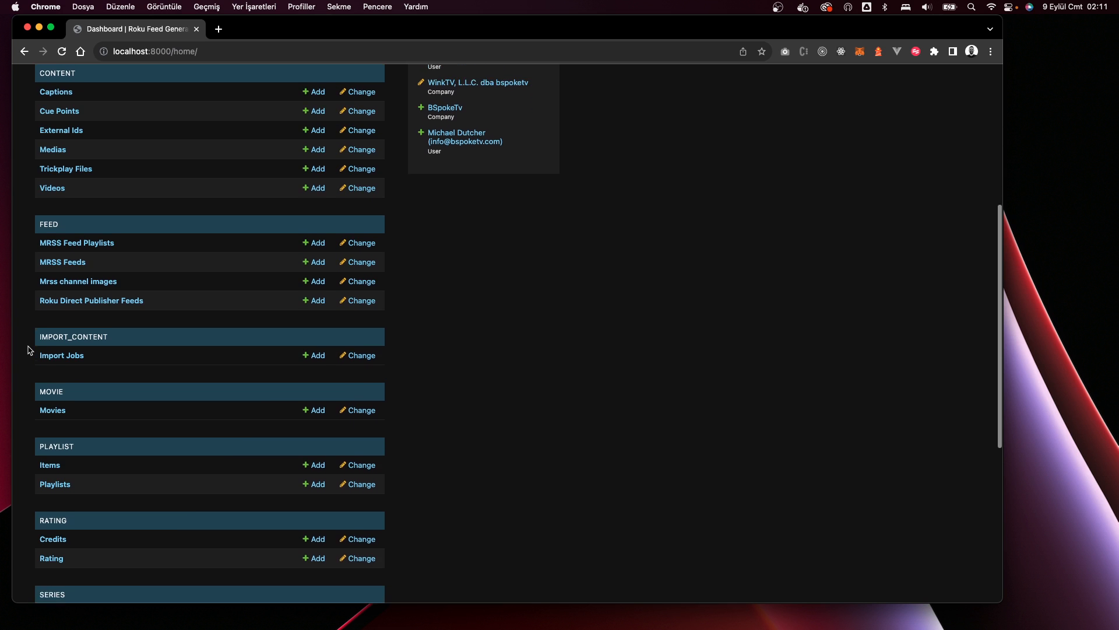
- Start a new series record with company Codeck Software Inc. and channel Codeck Developers Codeck Software Inc
scroll(28, 350, down, 1)
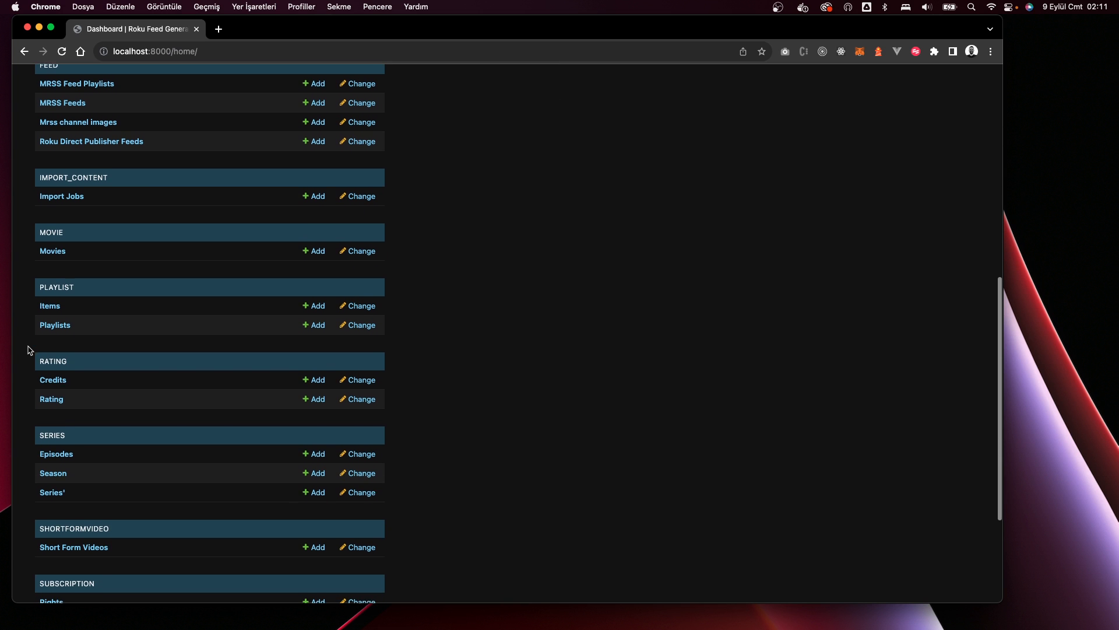
drag(38, 401, 76, 403)
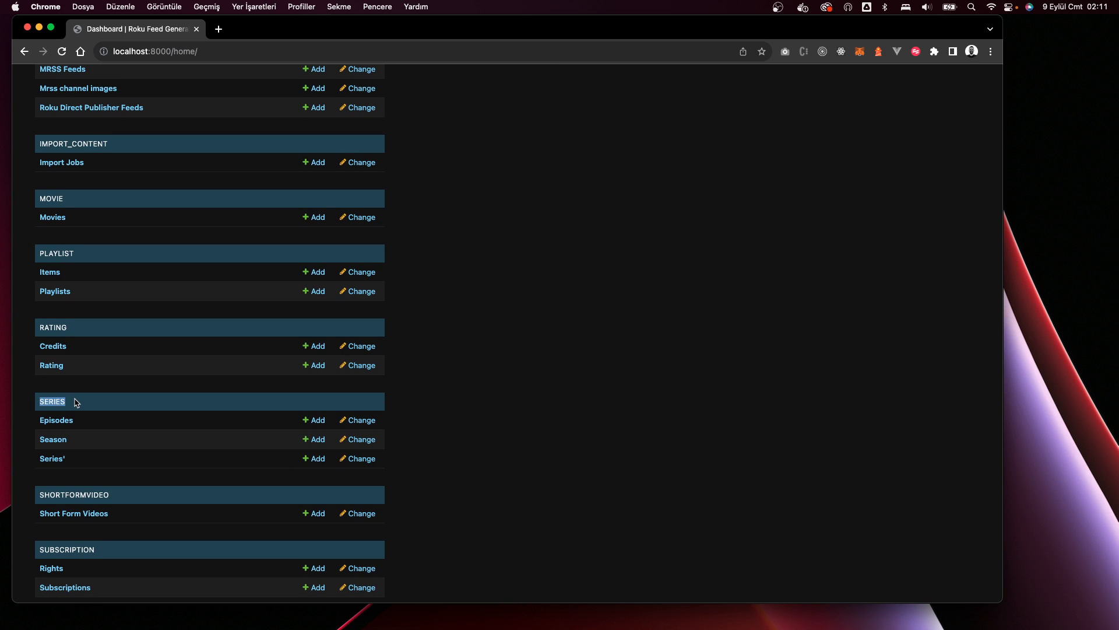
click(22, 465)
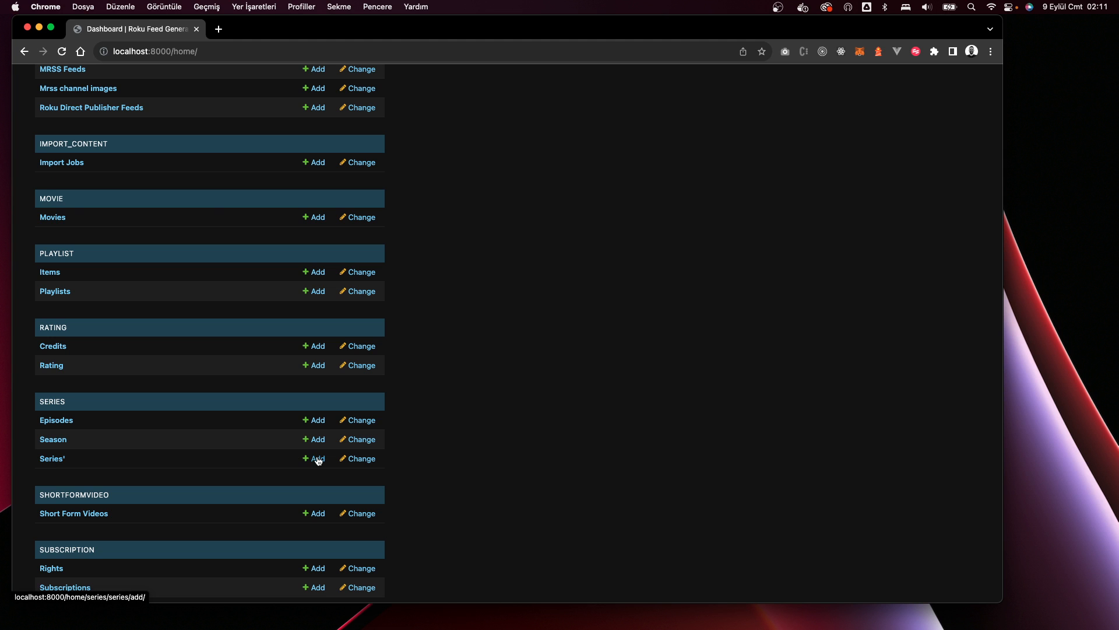
click(318, 460)
click(357, 163)
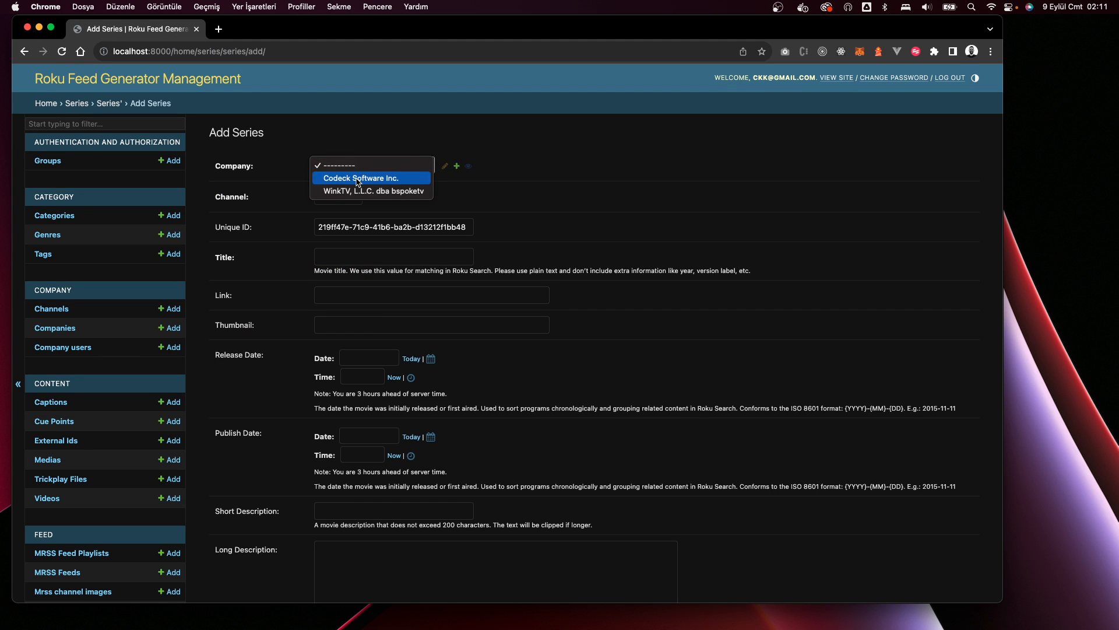
click(358, 178)
click(336, 196)
click(326, 195)
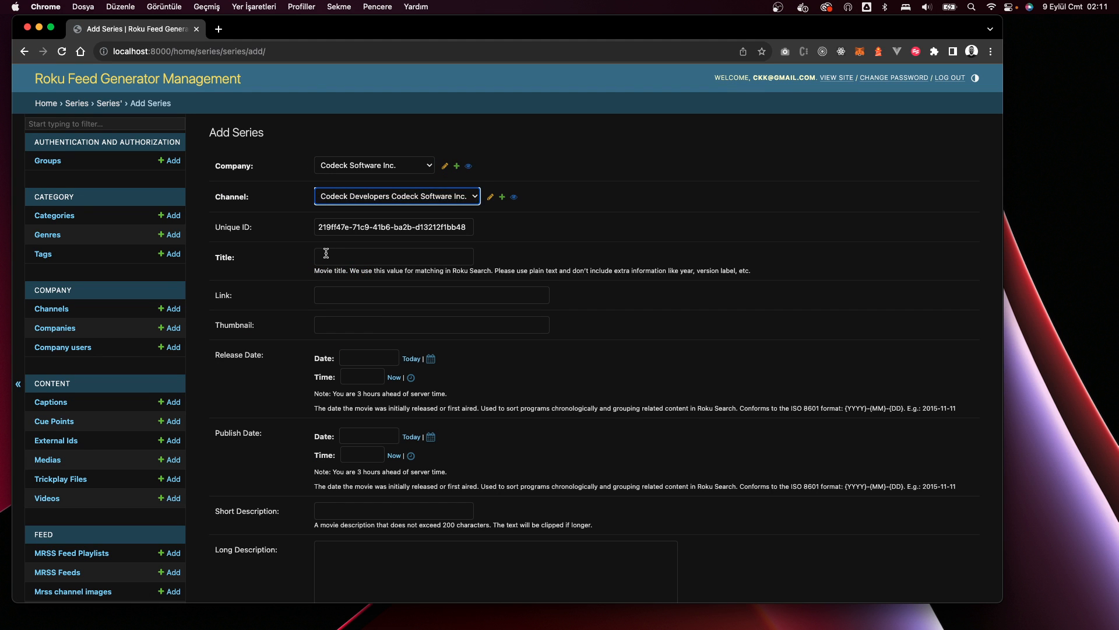
- Title the series "TV Developers"
click(327, 257)
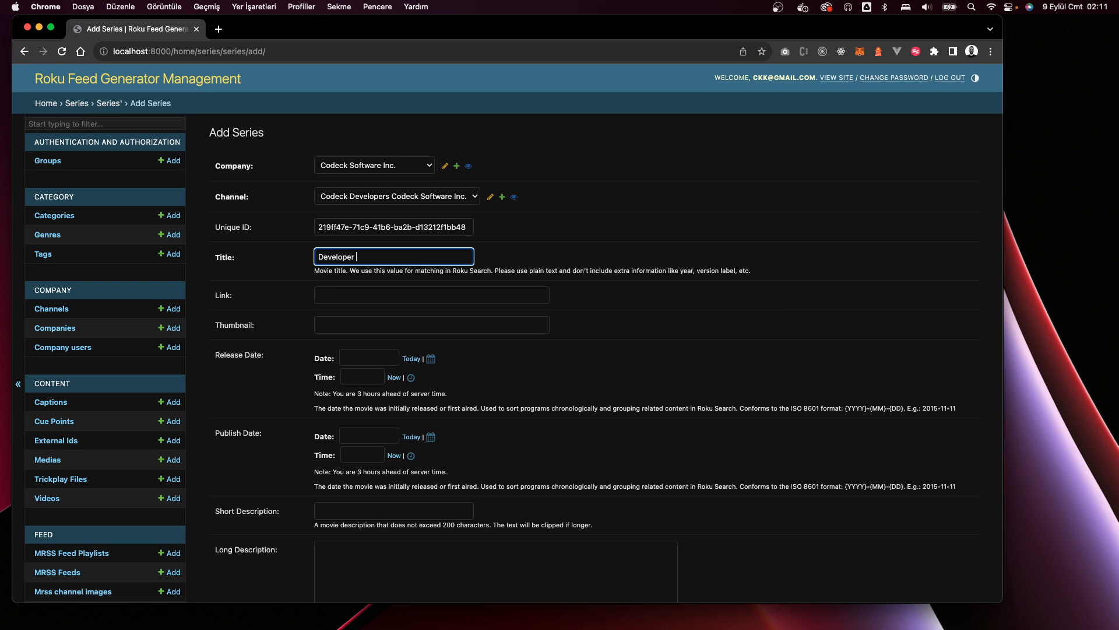
text(Developers)
key(super+Left)
text(TV)
click(344, 295)
text(ht)
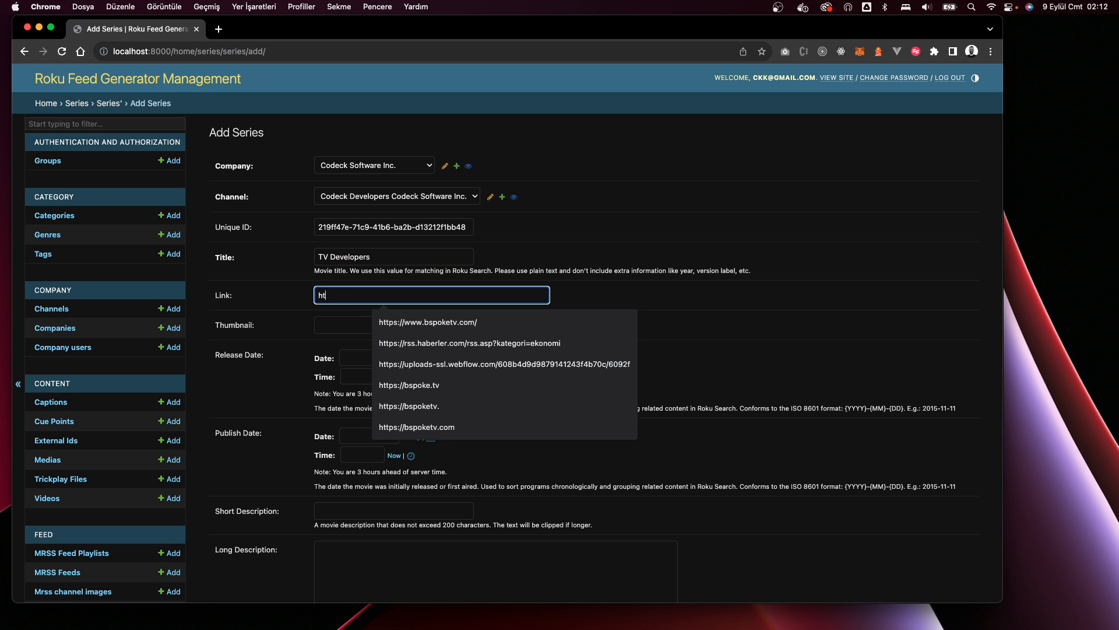
text(tps://codeck.com.tr)
key(super+a)
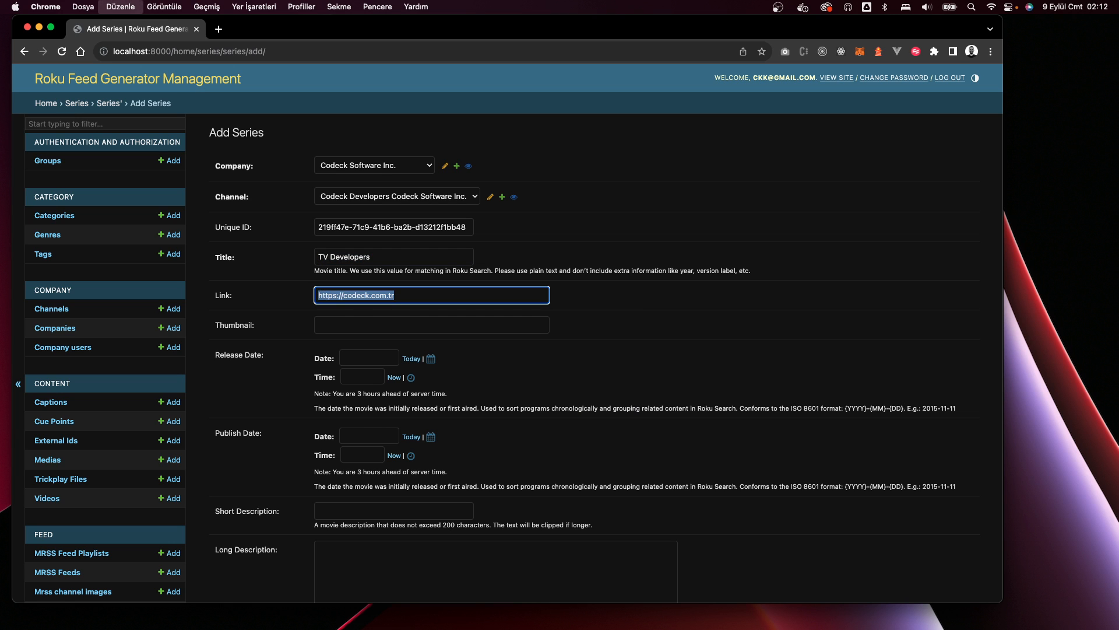
key(Right)
text(/)
key(super+a)
key(super+c)
click(335, 319)
key(super+v)
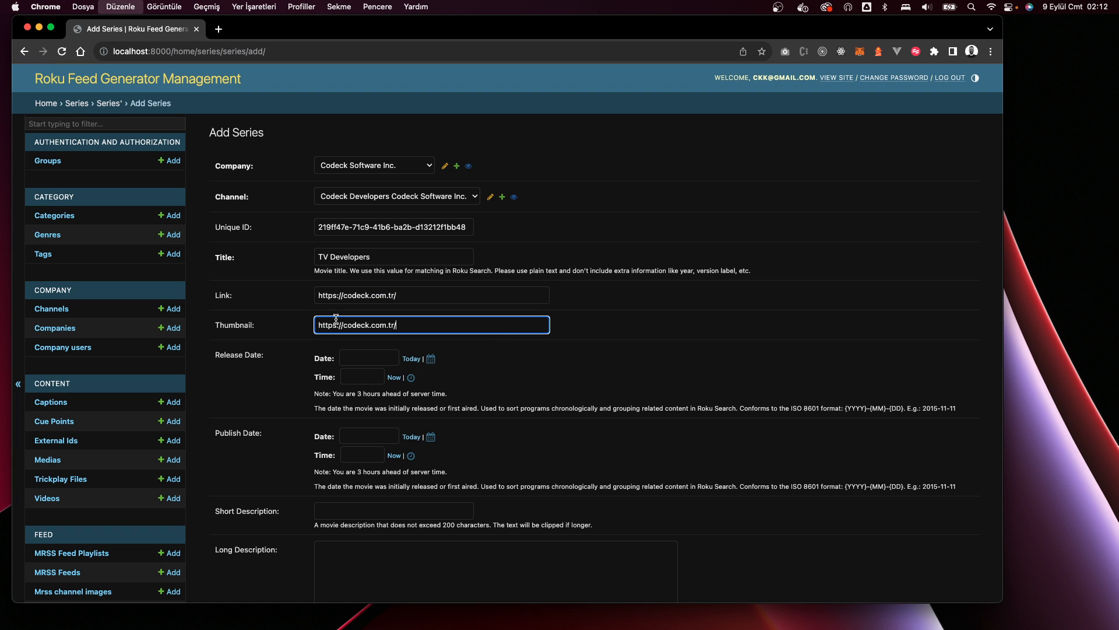
text(image.png)
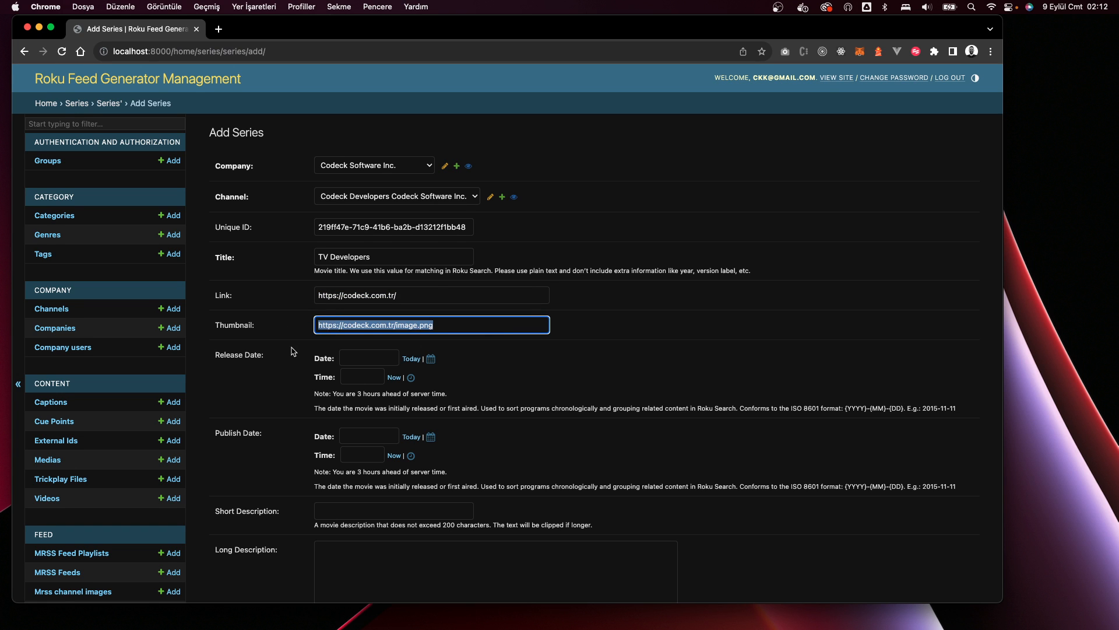
- Set both the release date and the publish date to today's date and the current time
scroll(402, 315, down, 2)
click(411, 292)
click(394, 311)
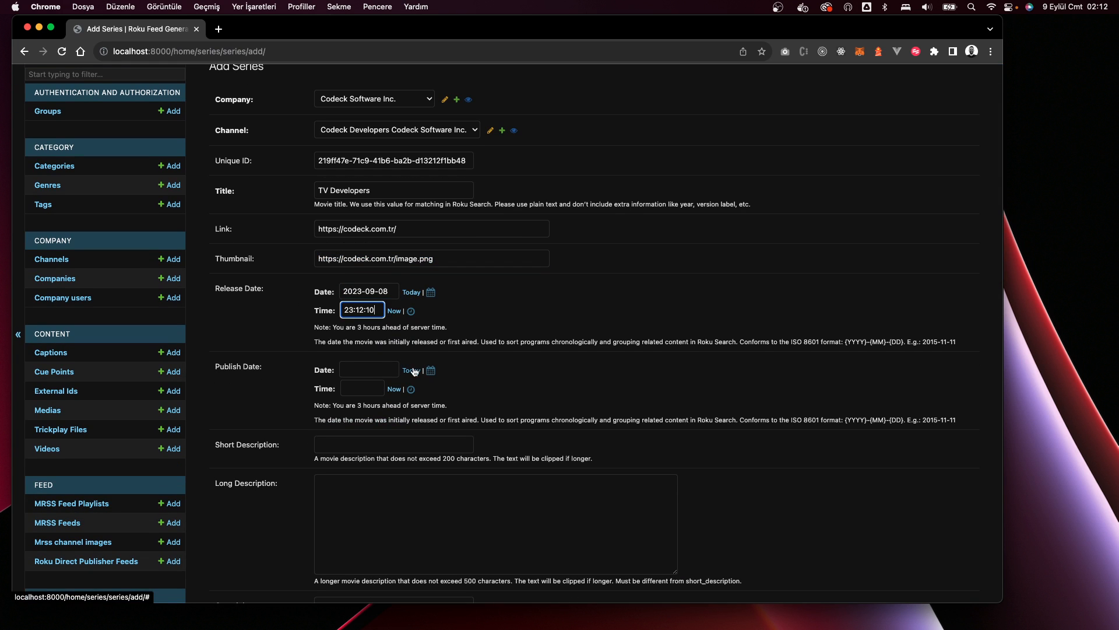
click(412, 370)
click(394, 389)
- Enter "TV Developers Workshops" as the short description
scroll(321, 440, down, 1)
click(368, 389)
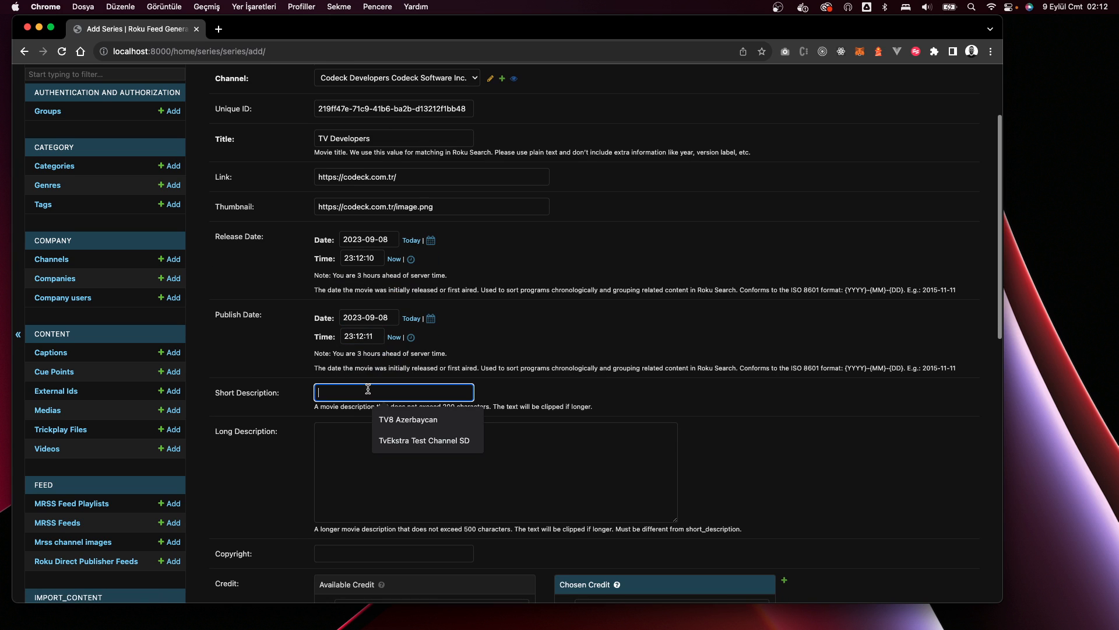
text(TV Developers Workshop)
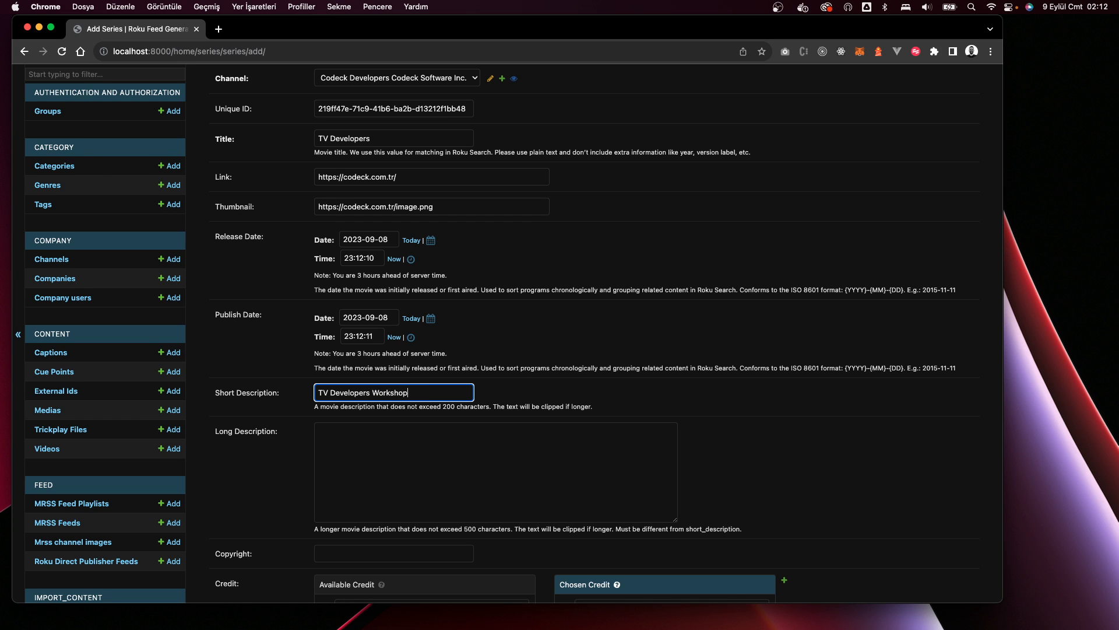
text(s)
- Copy the short description "TV Developers Workshops" into the long description
key(super+a)
key(super+c)
click(390, 473)
key(super+v)
key(super+a)
key(super+v)
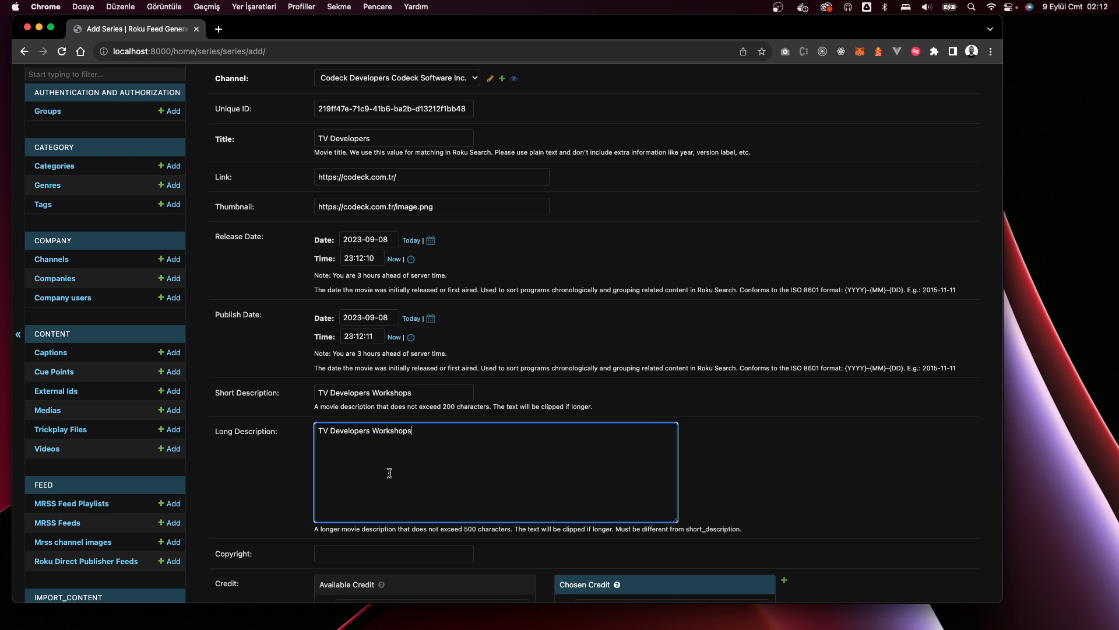
key(super+v)
key(super+z)
- Enter "Codeck" as the series copyright
scroll(361, 471, down, 5)
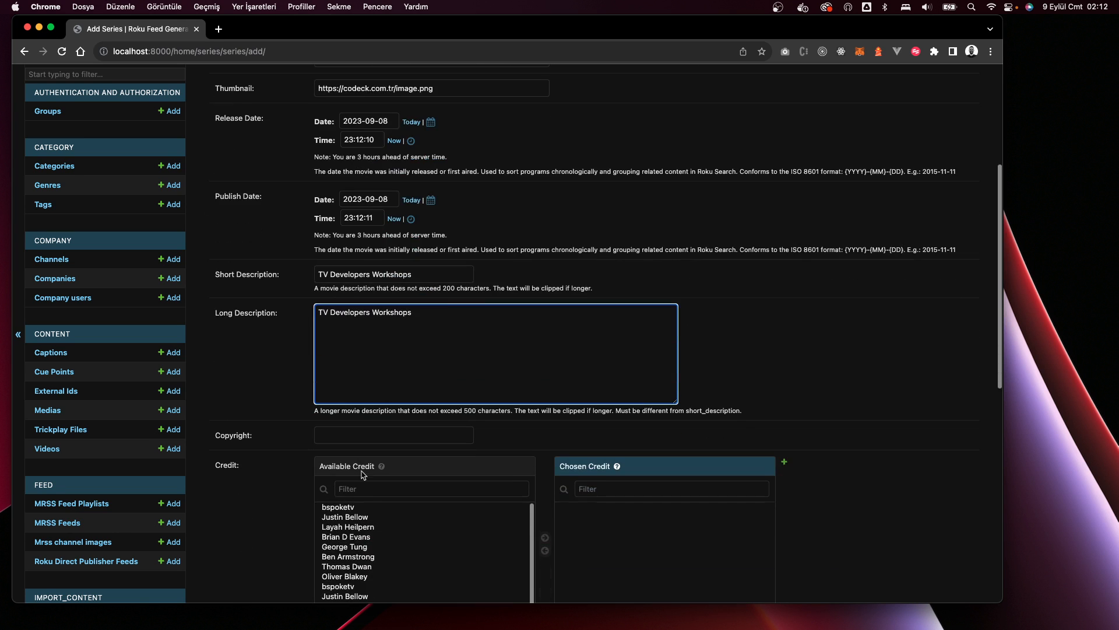
click(349, 430)
text(Codeck)
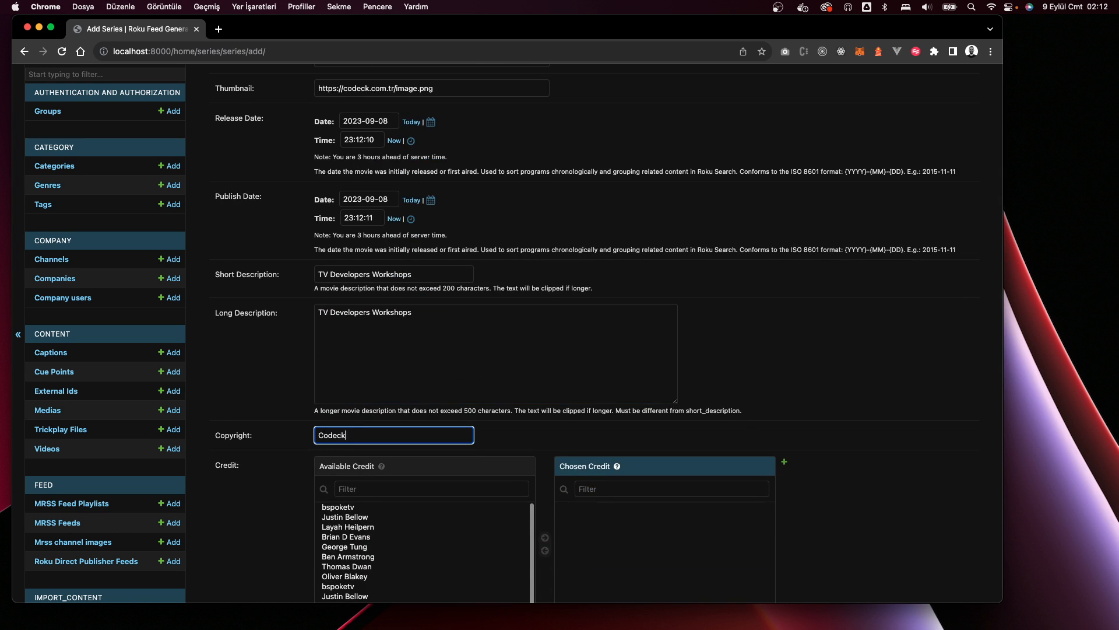
- Move two adjacent people from the available credits to the series' chosen credits
scroll(255, 566, down, 5)
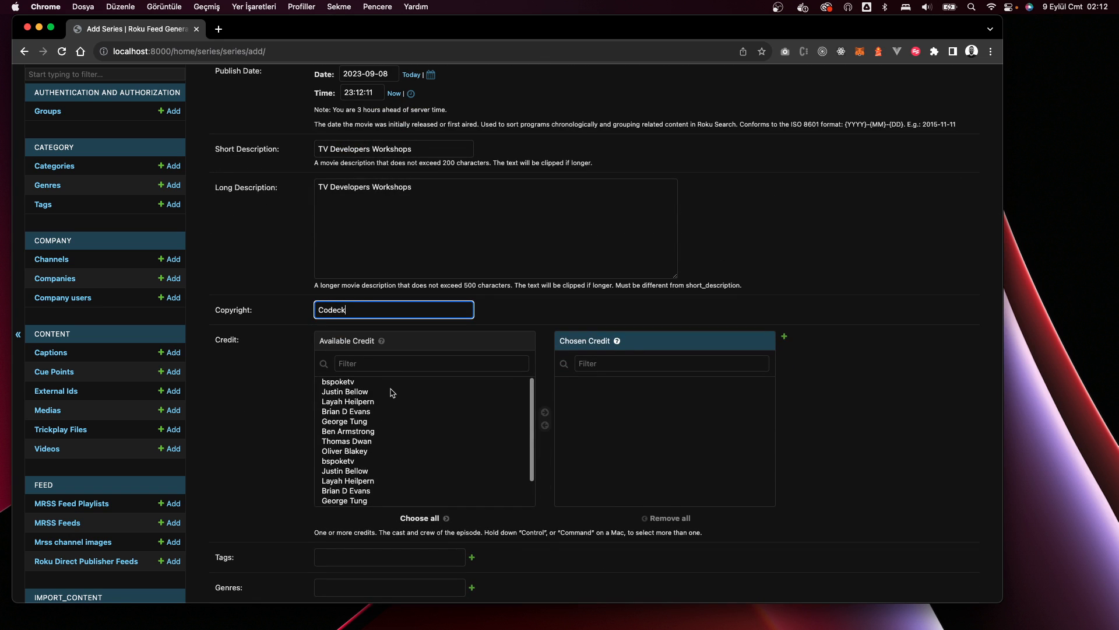
scroll(407, 431, down, 2)
drag(398, 489, 407, 479)
click(545, 412)
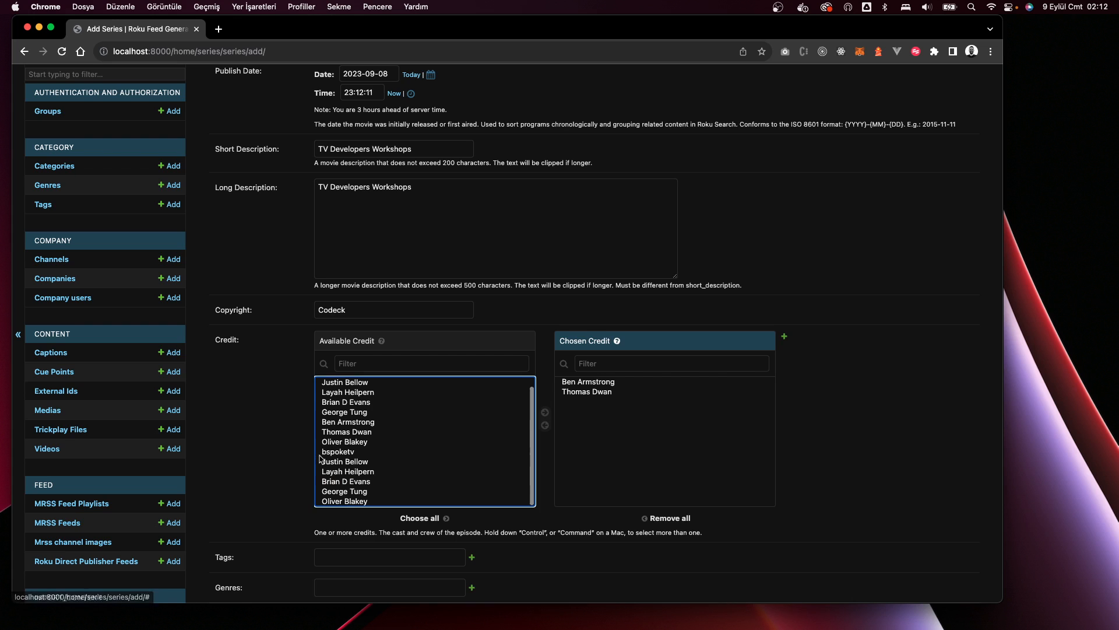
scroll(408, 478, down, 3)
click(356, 488)
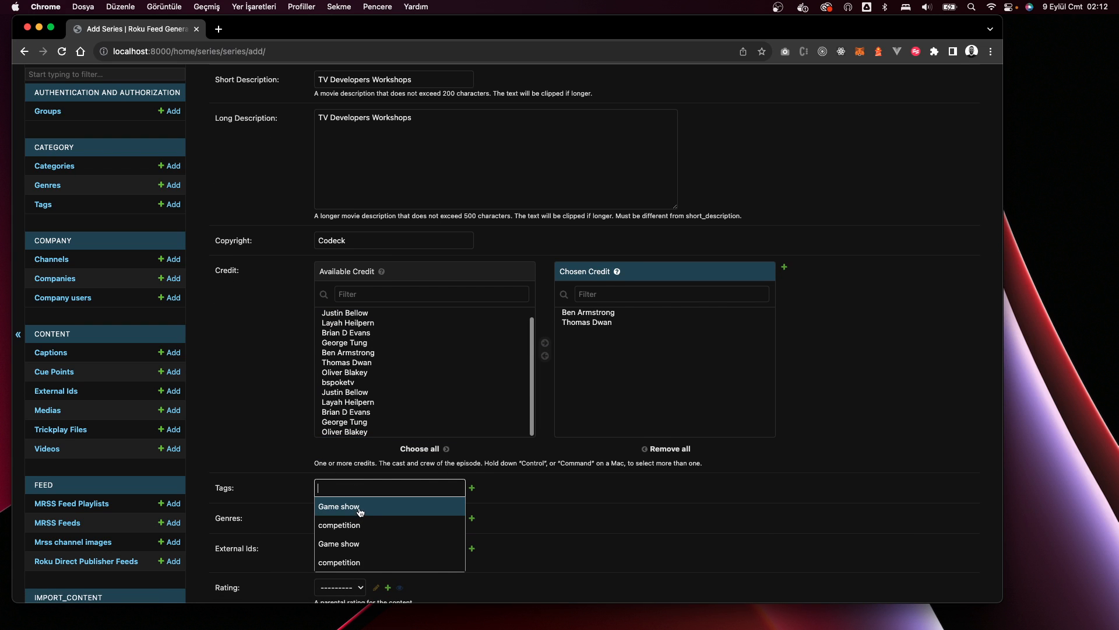
click(360, 507)
click(394, 493)
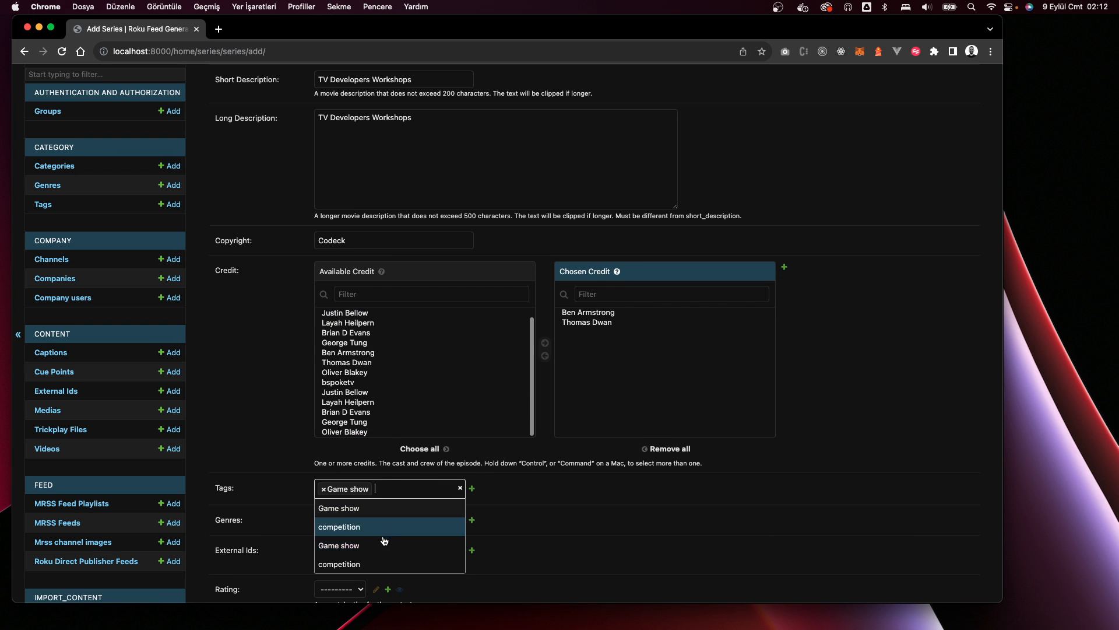
click(384, 540)
click(385, 492)
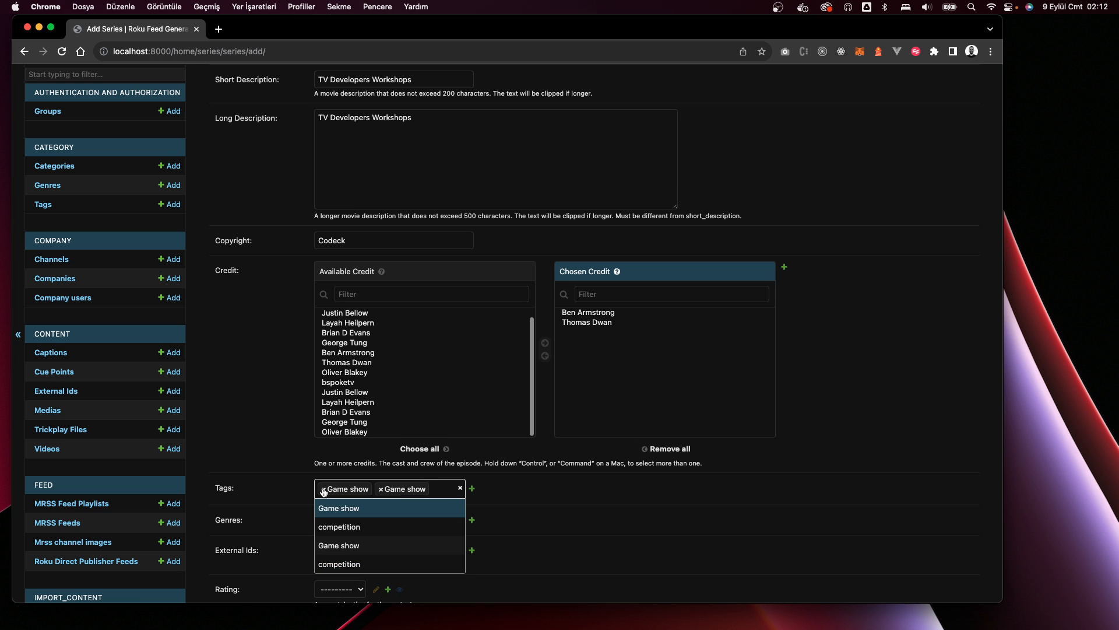
- Create and assign a new tag "Developers" for company Codeck Software Inc. and channel Codeck Developers Codeck Software Inc
click(472, 487)
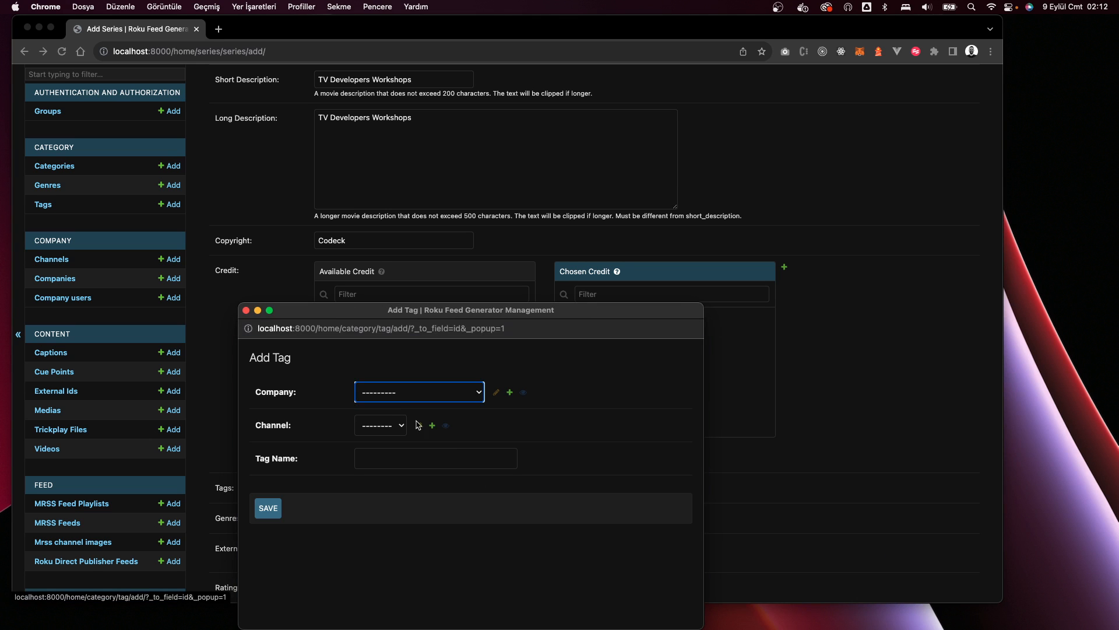
click(402, 392)
click(387, 407)
click(373, 424)
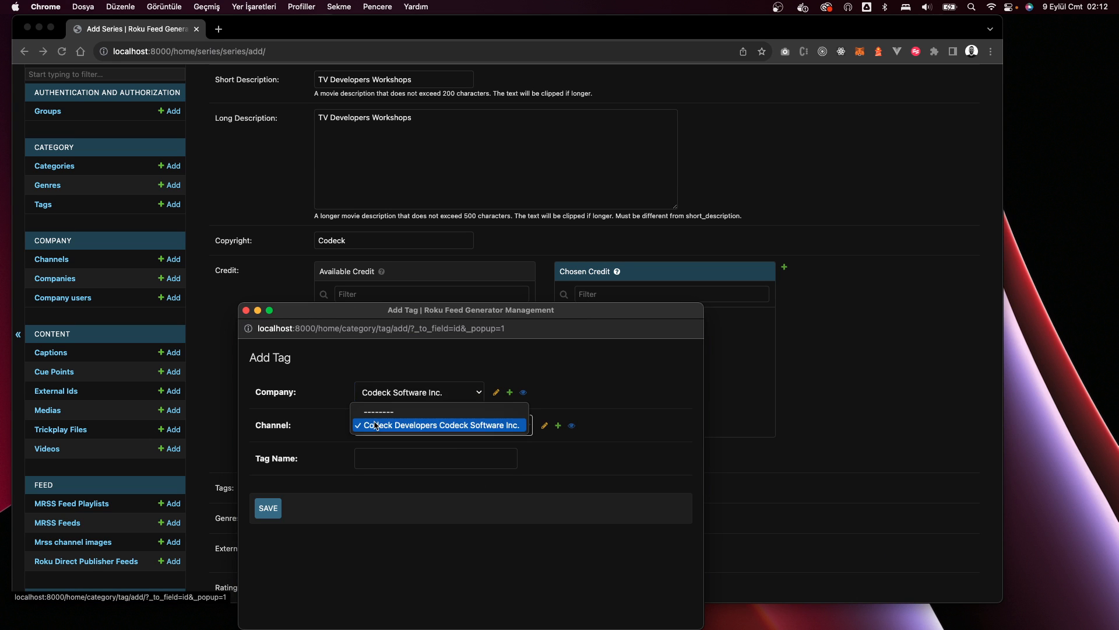
click(374, 458)
click(388, 456)
text(Devel)
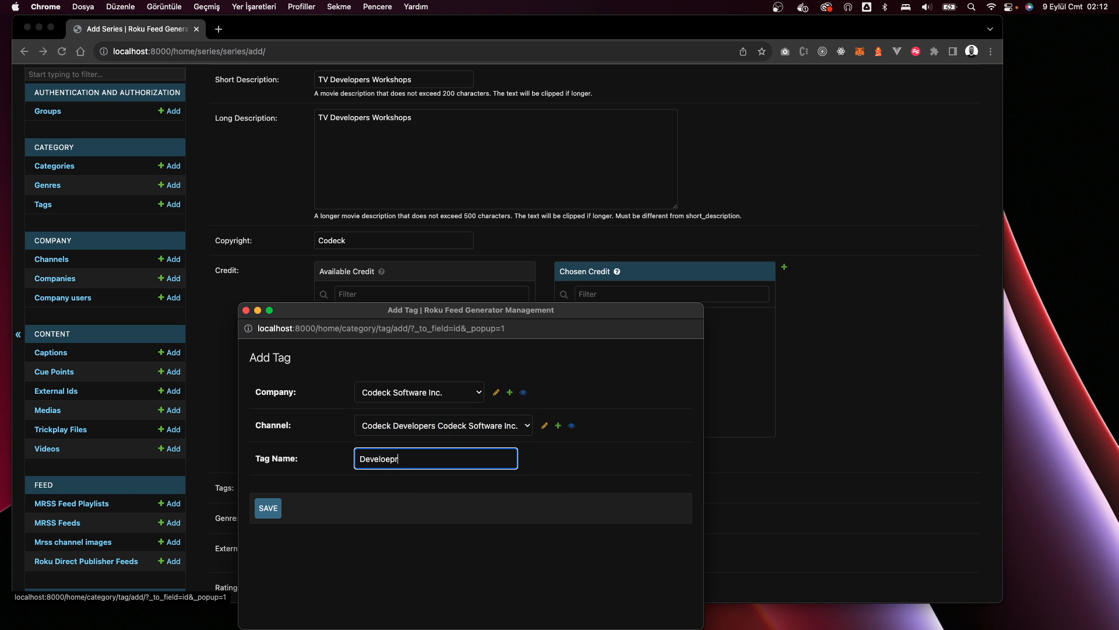
text(opers)
click(269, 508)
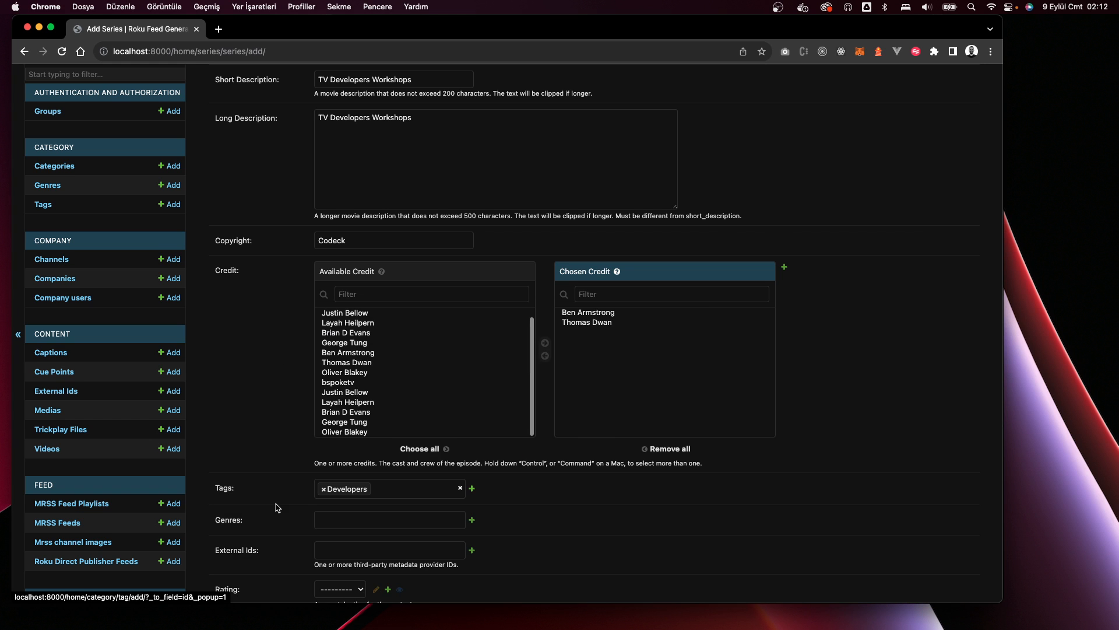
- Assign the Educational genre to the series
scroll(268, 507, down, 3)
click(363, 431)
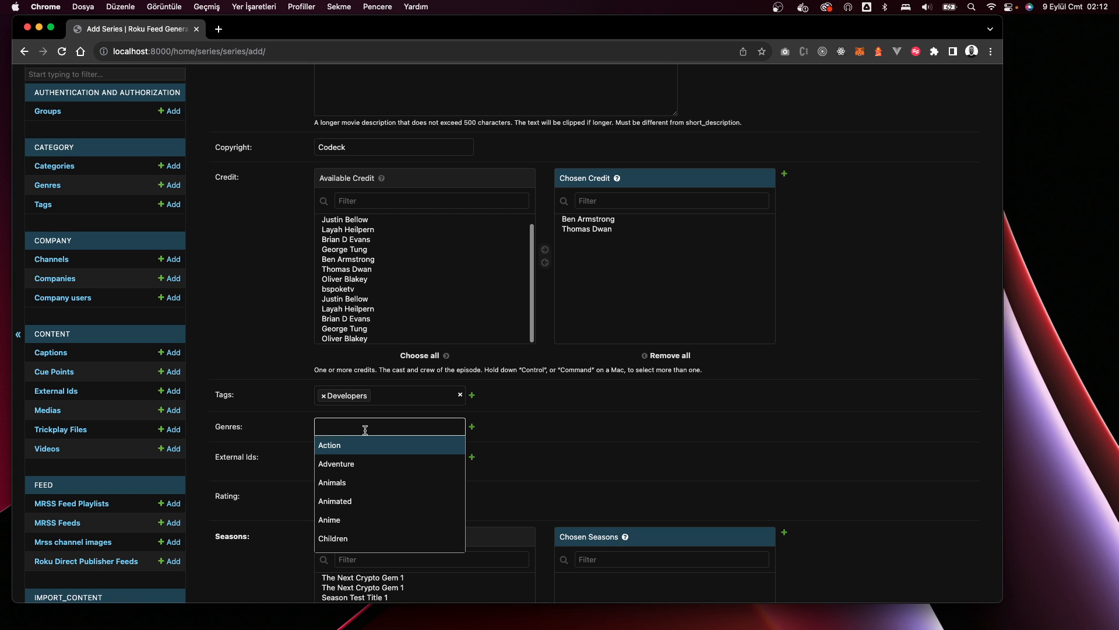
scroll(362, 467, down, 5)
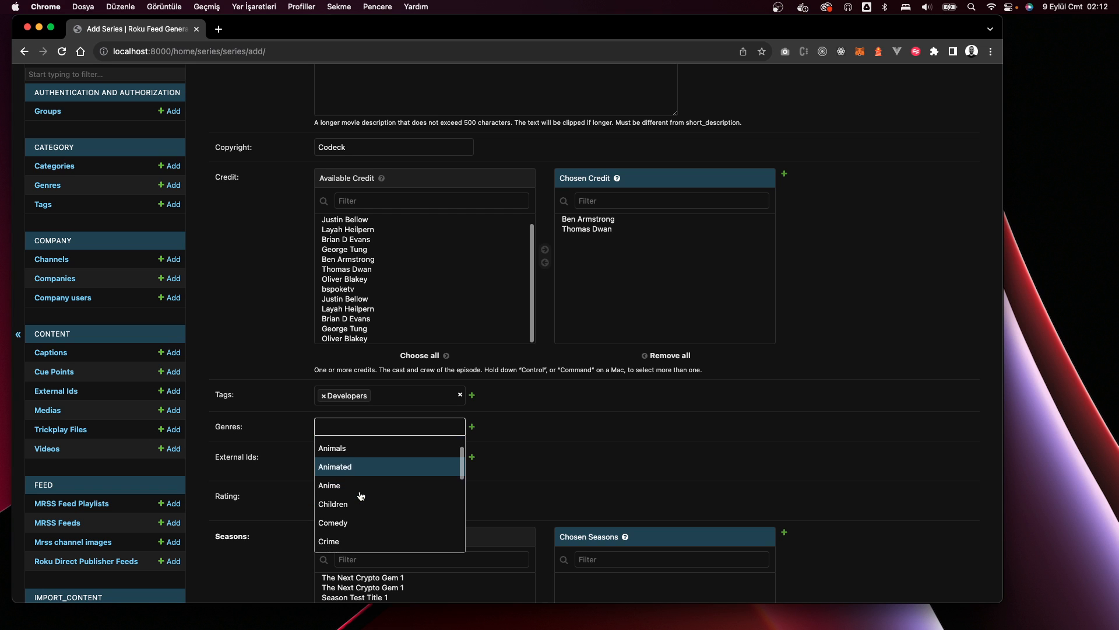
scroll(364, 489, down, 3)
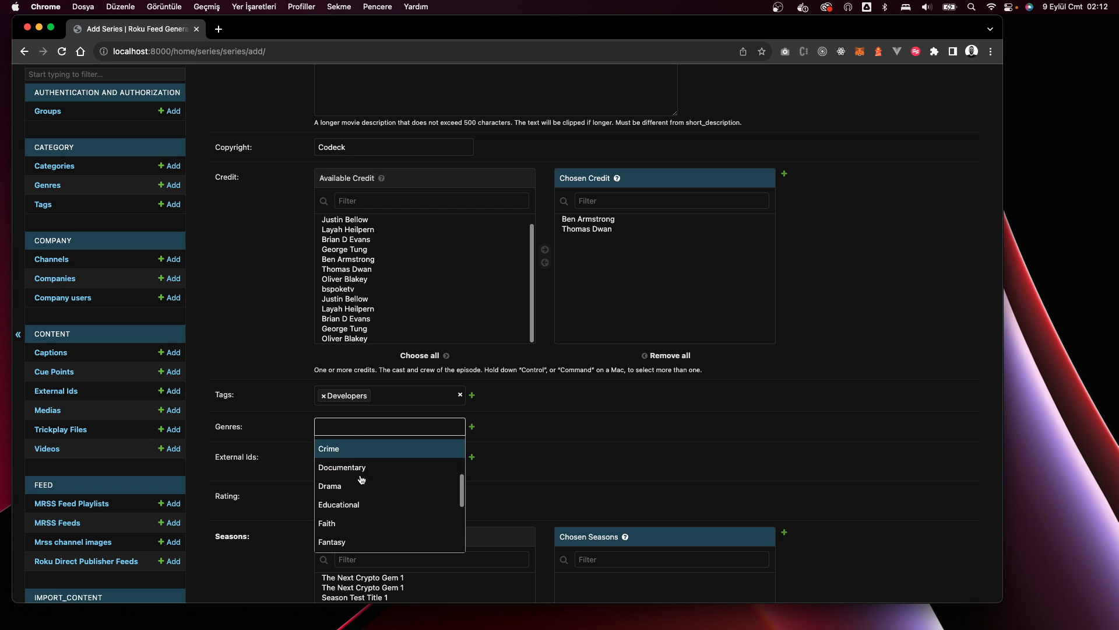
click(351, 471)
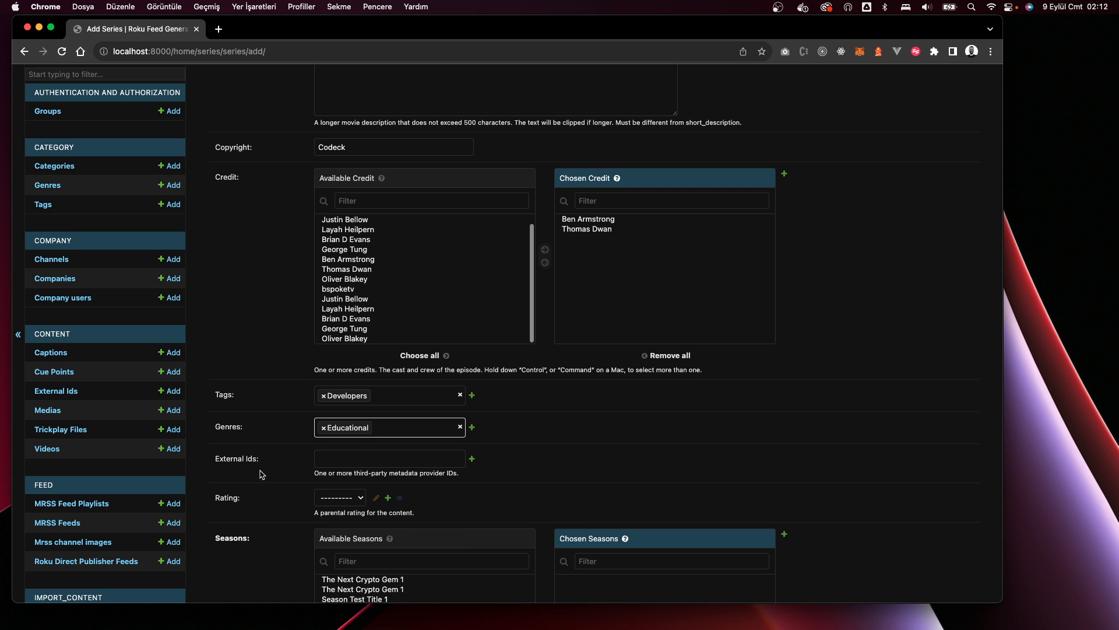
scroll(260, 475, down, 2)
click(342, 458)
click(296, 460)
scroll(276, 463, down, 1)
scroll(274, 466, down, 2)
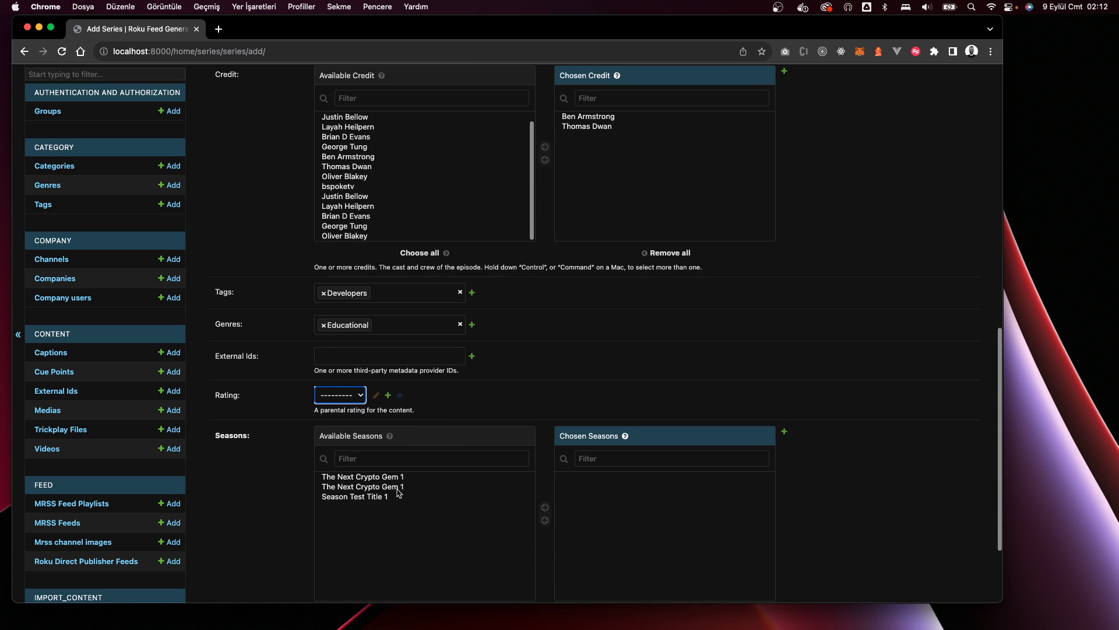
- Start a new season for the series with company Codeck Software Inc. and channel Codeck Developers Codeck Software Inc
scroll(258, 505, down, 2)
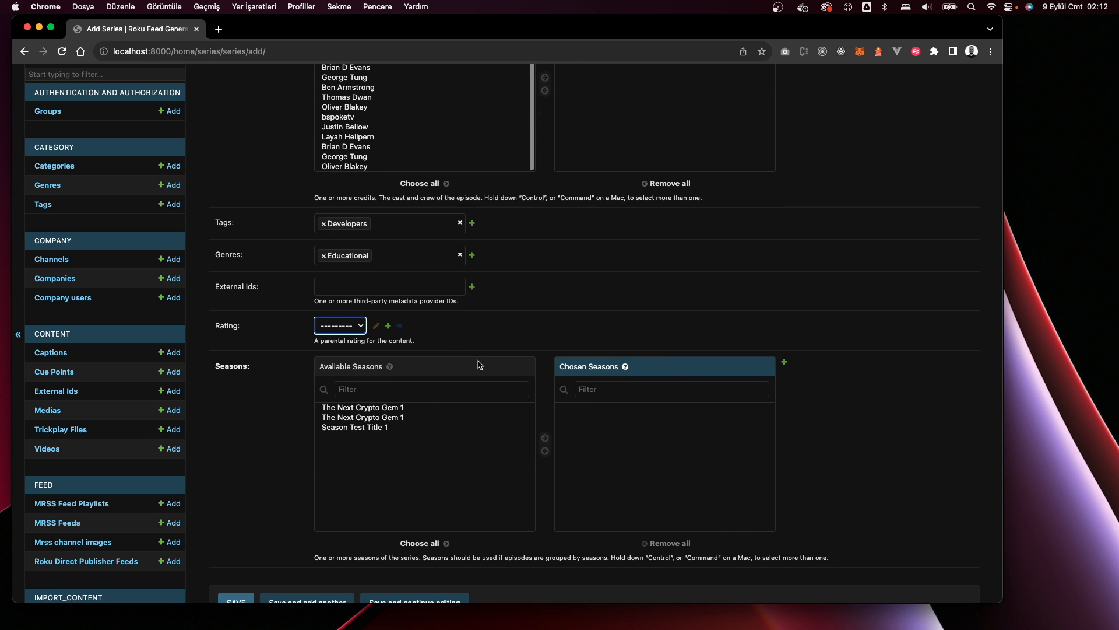
click(711, 317)
click(782, 361)
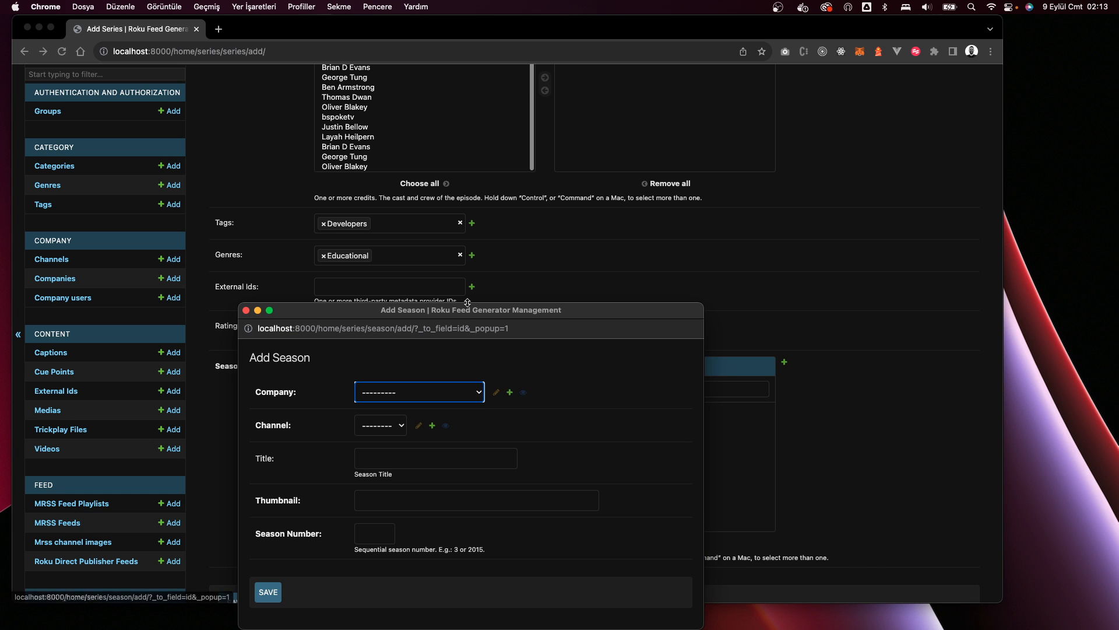
click(490, 300)
click(498, 315)
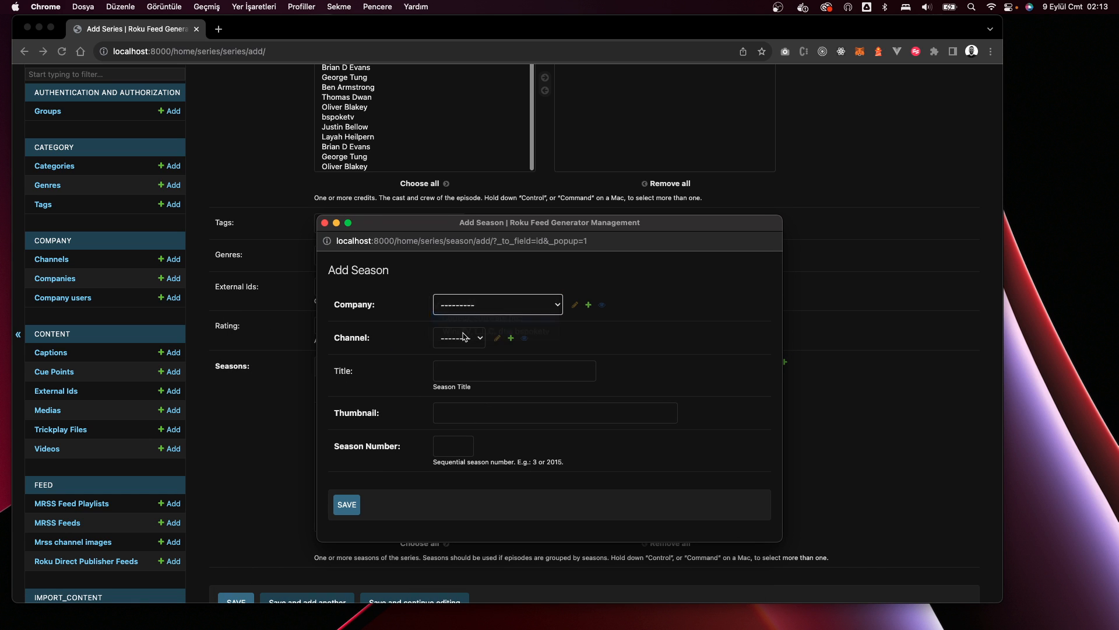
- Title the season "Developer Workshops Season 1"
click(457, 363)
text(Developer Workshops Season 1)
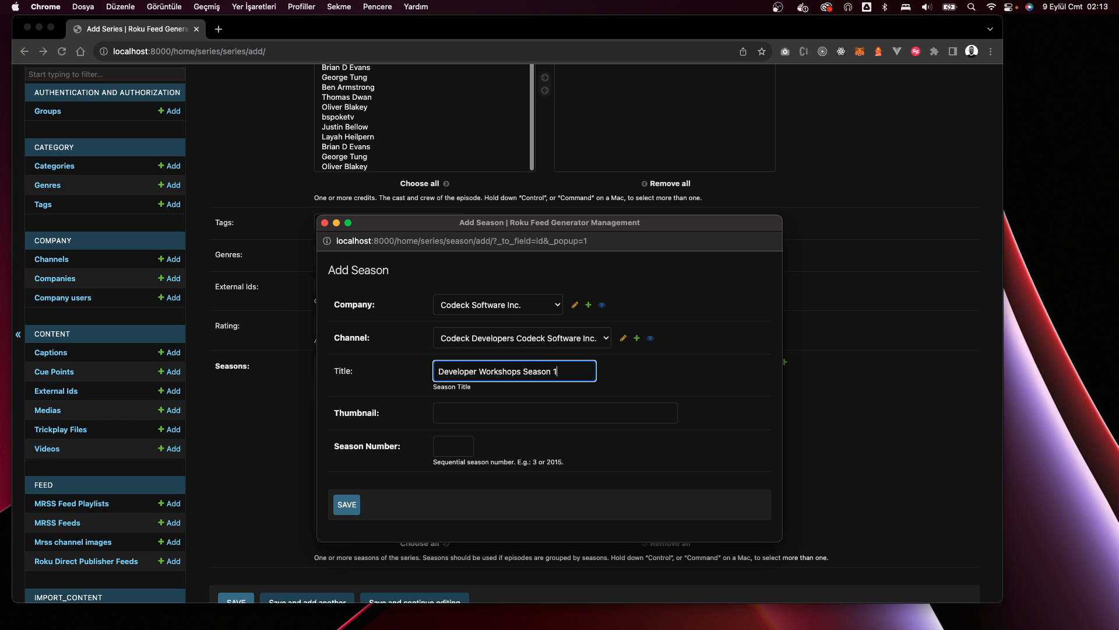
key(super+a)
click(441, 414)
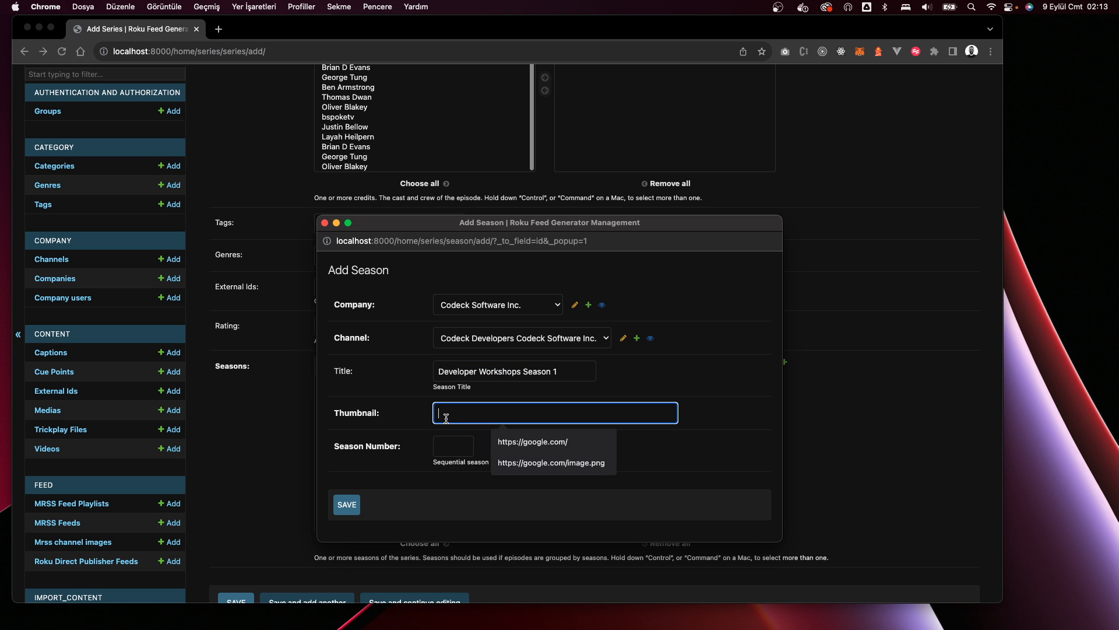
click(591, 466)
click(463, 446)
text(1)
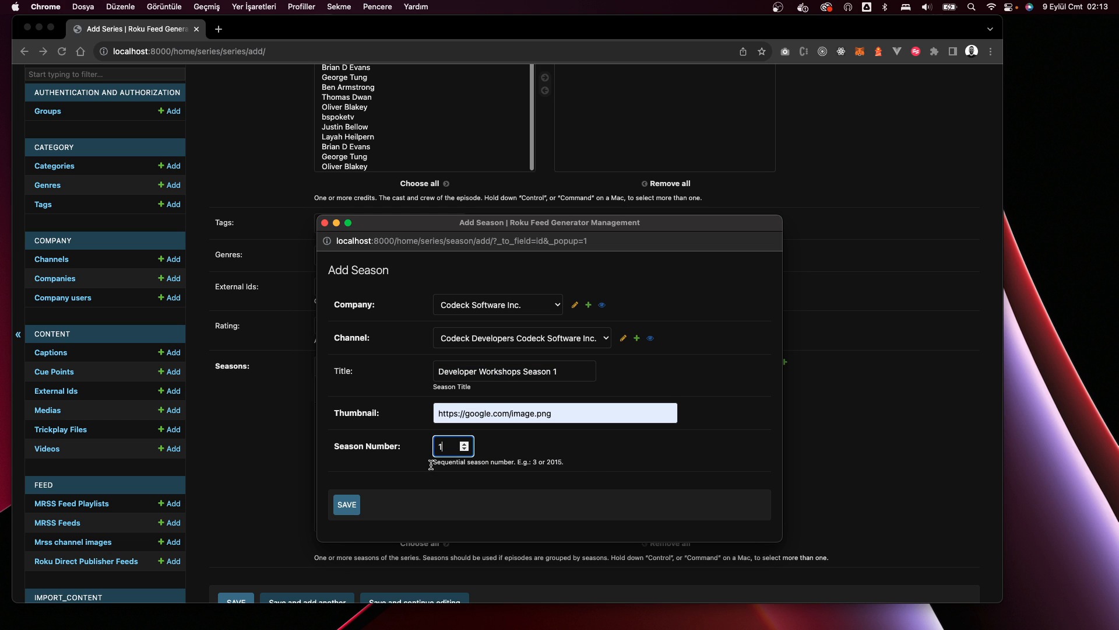
click(347, 504)
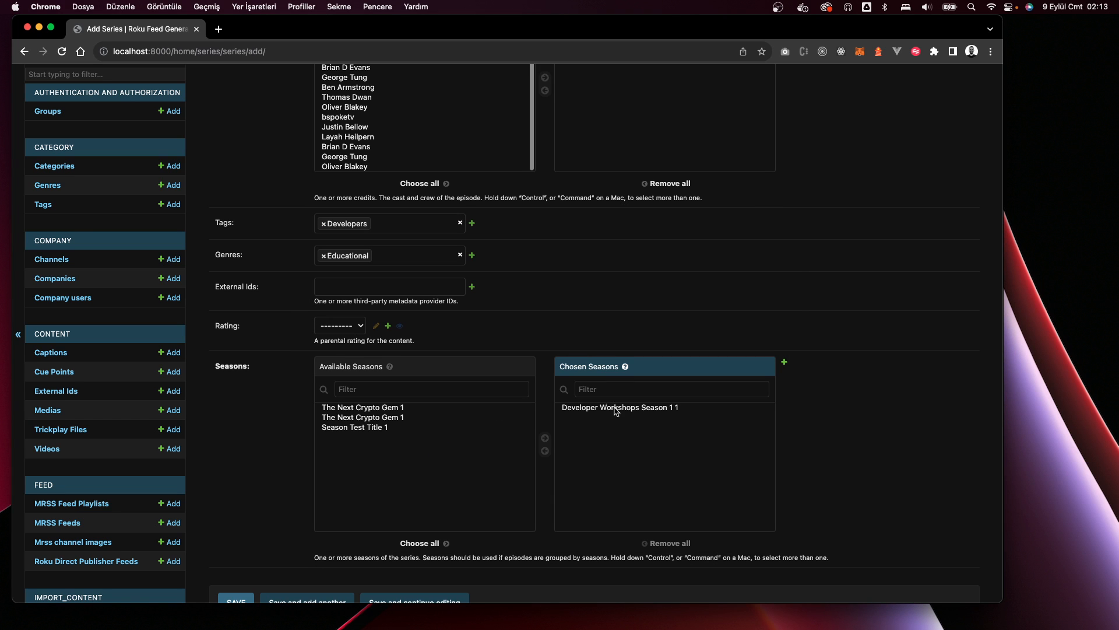
- Check the series' chosen season and save the TV Developers series
click(615, 408)
scroll(228, 443, up, 3)
scroll(229, 443, down, 1)
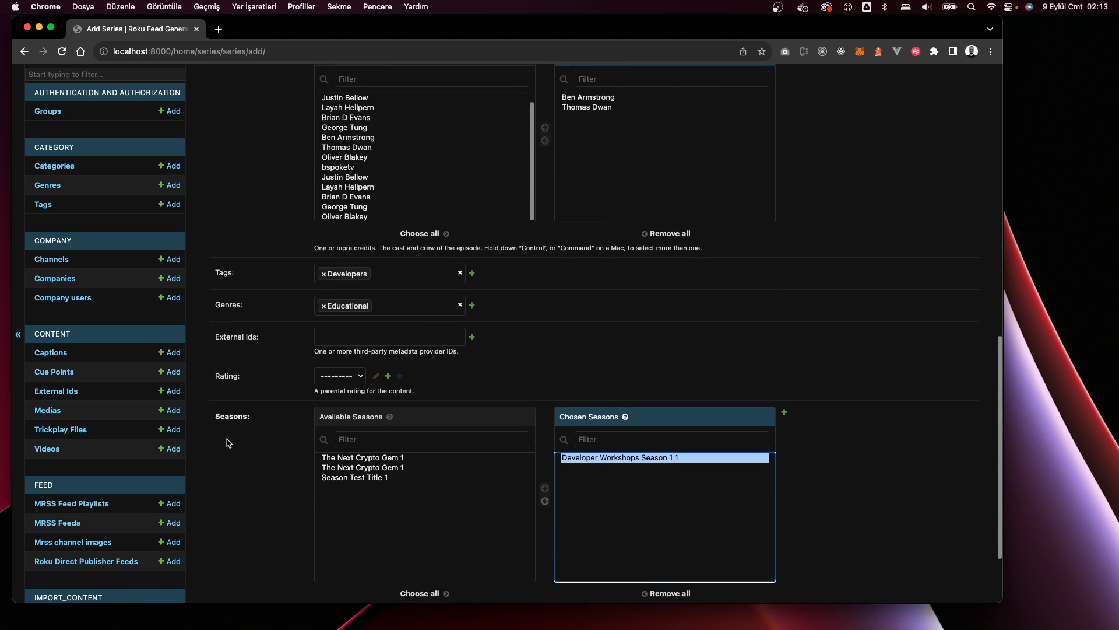
scroll(229, 443, down, 3)
scroll(618, 420, down, 1)
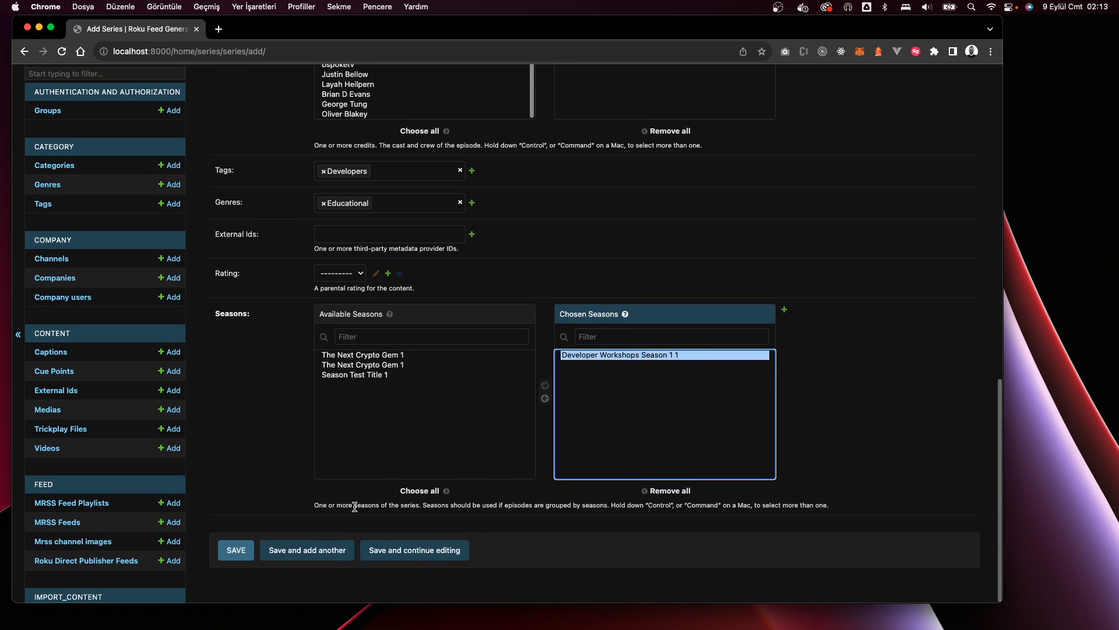
click(236, 549)
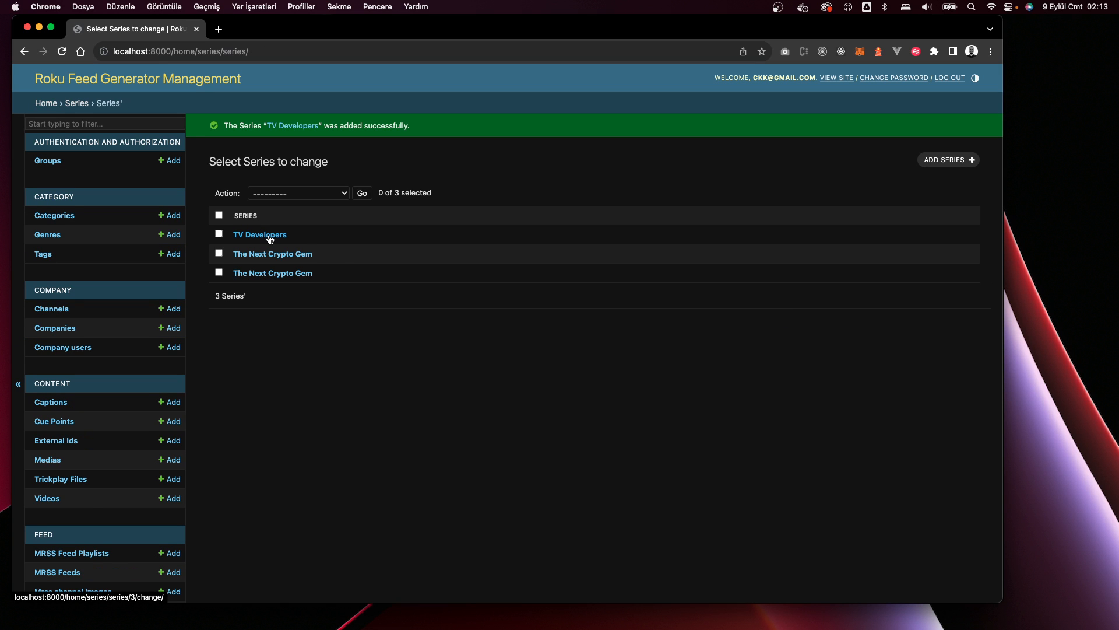
- Start a new episode with company Codeck Software Inc. and channel Codeck Developers Codeck Software Inc
scroll(89, 509, down, 8)
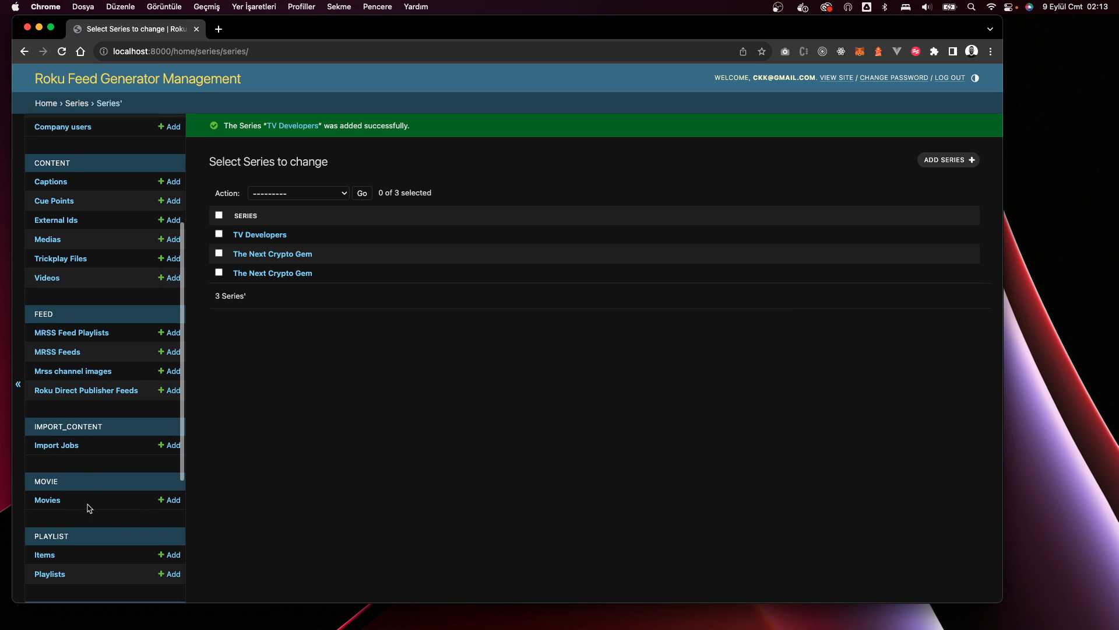
scroll(89, 508, down, 11)
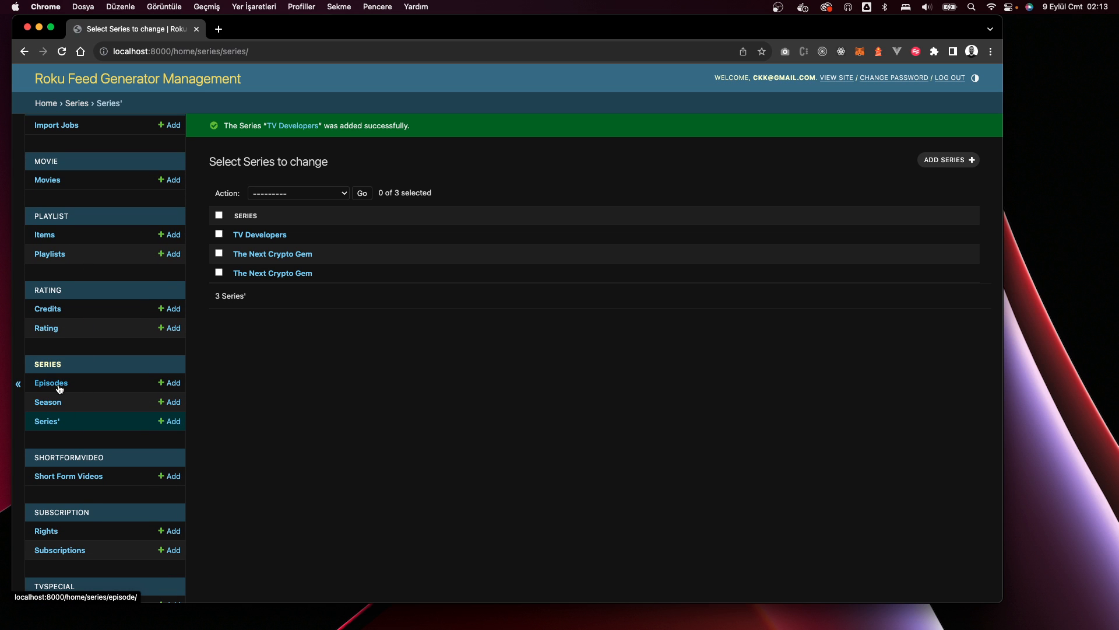
click(172, 387)
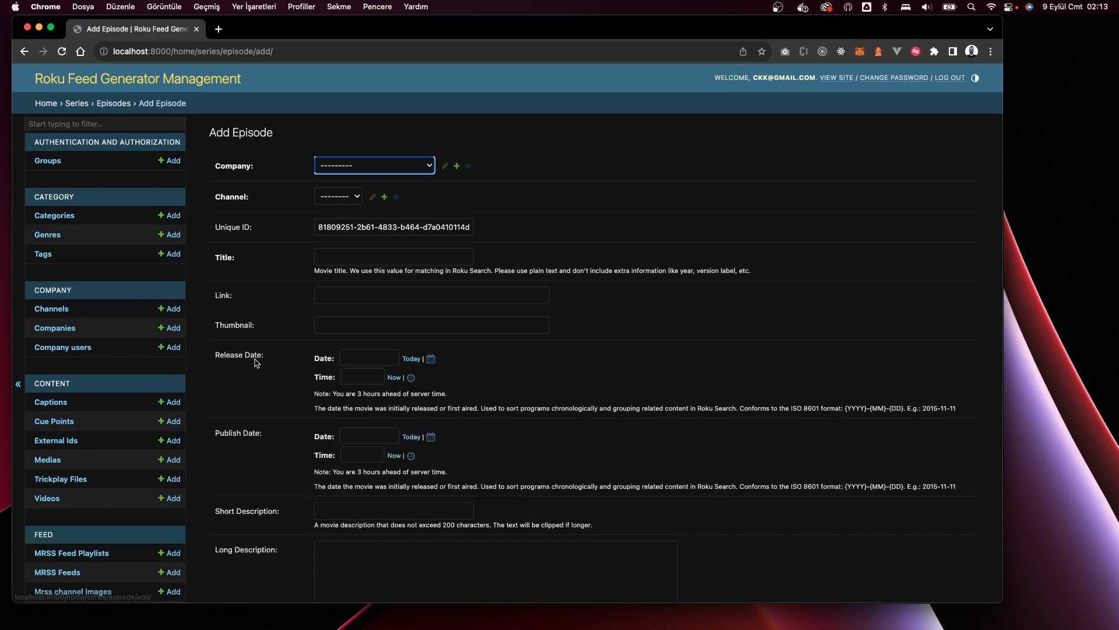
click(352, 167)
click(338, 177)
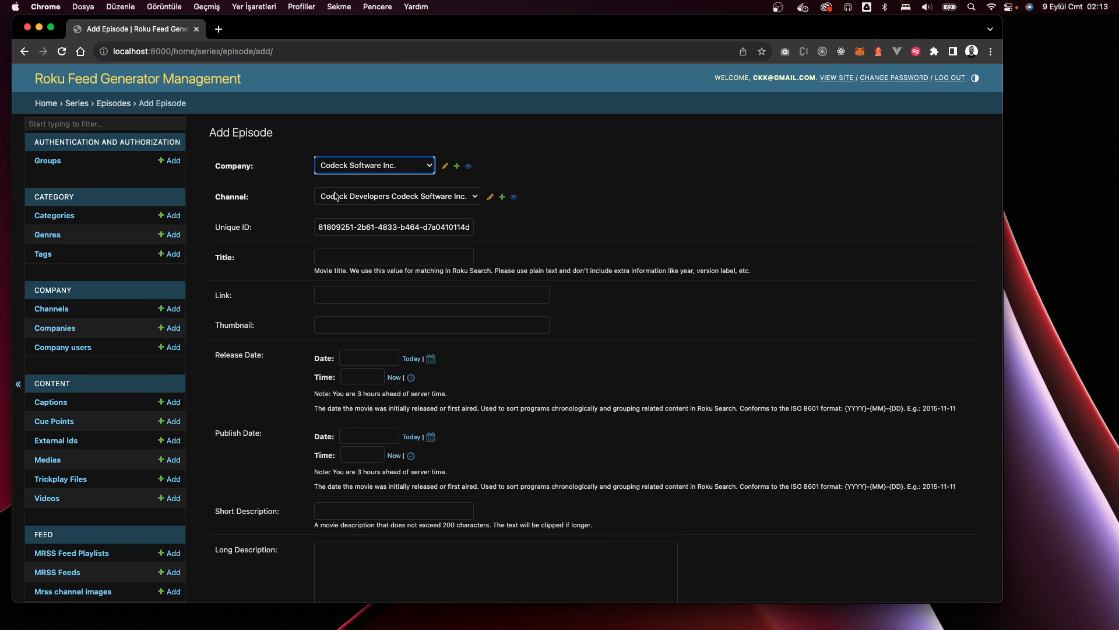
- Title the episode "Javascript Workshop For Beginners"
scroll(260, 307, down, 1)
click(341, 218)
text(Dev)
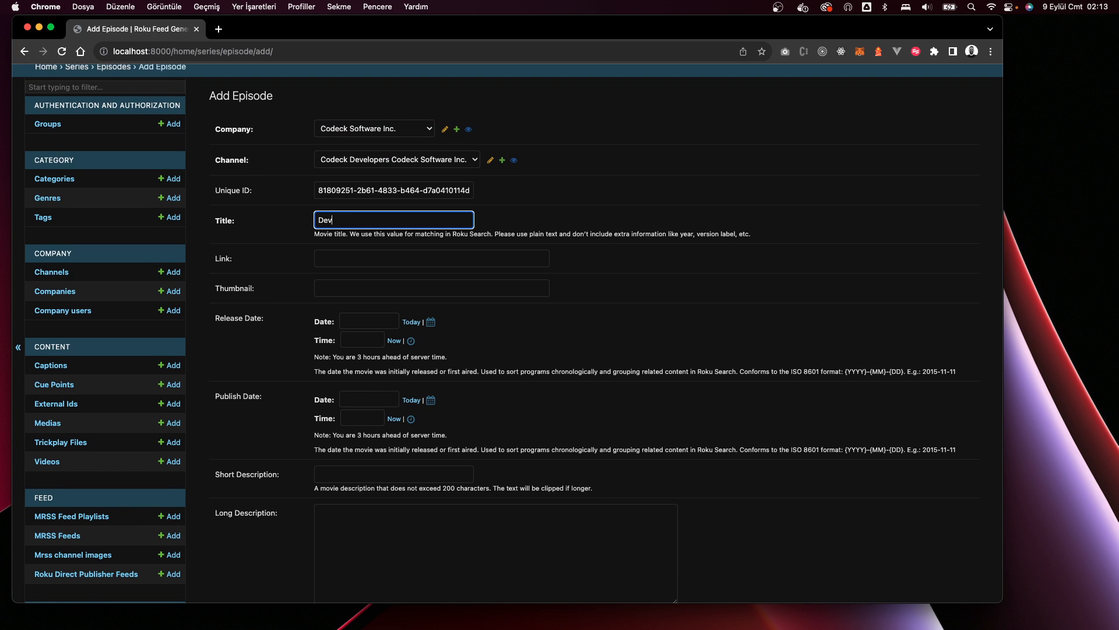
text(eloper W)
key(super+a)
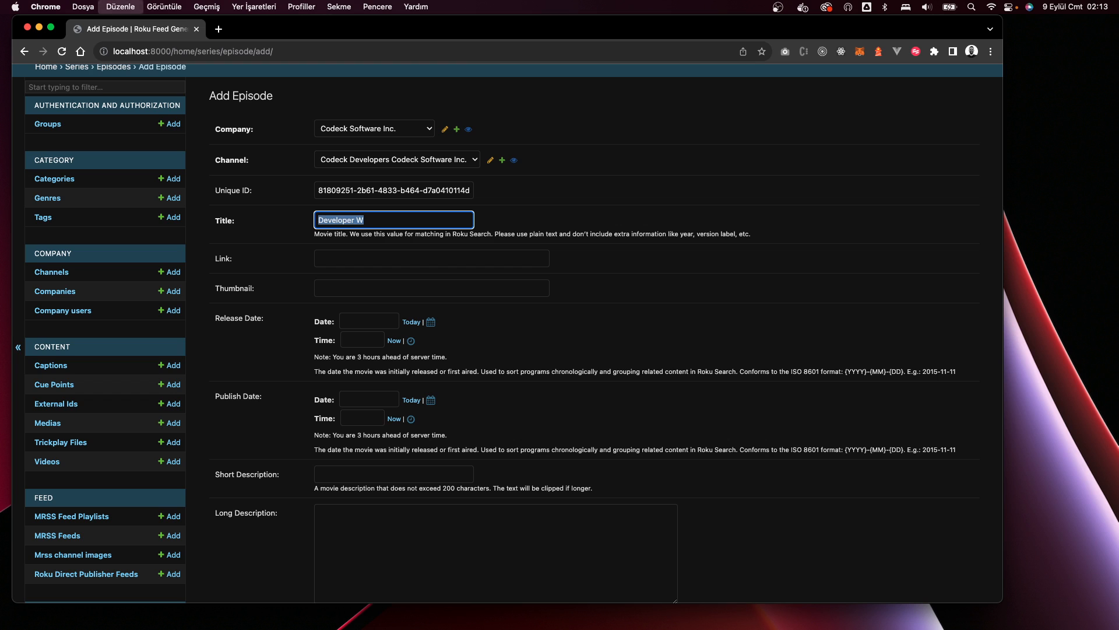
text(Javascript Workshop For Beginners)
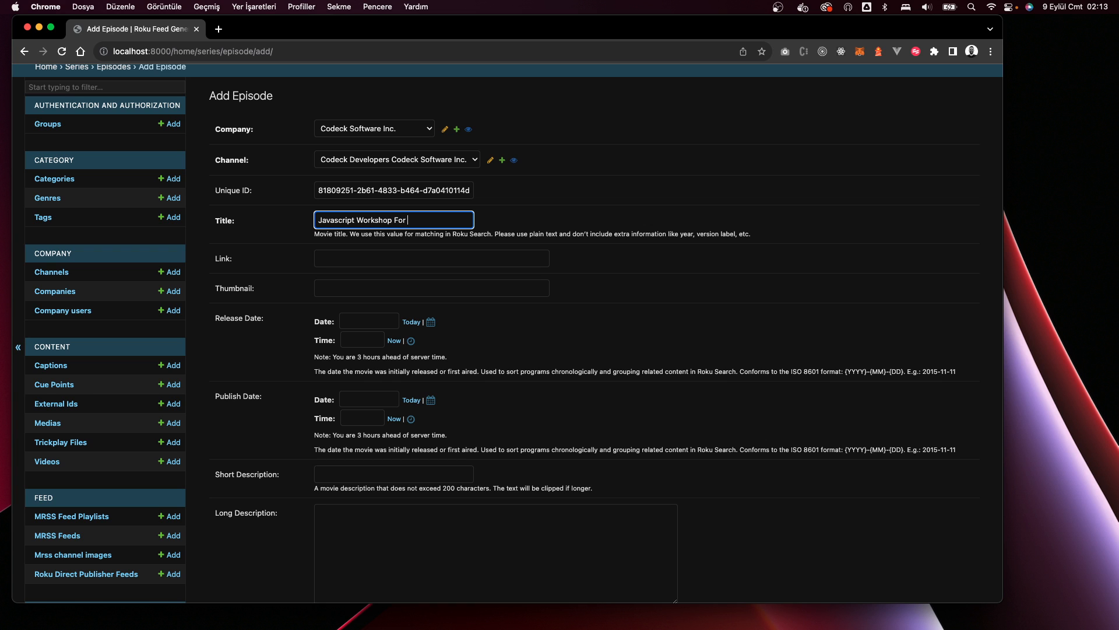
click(332, 257)
text(https:)
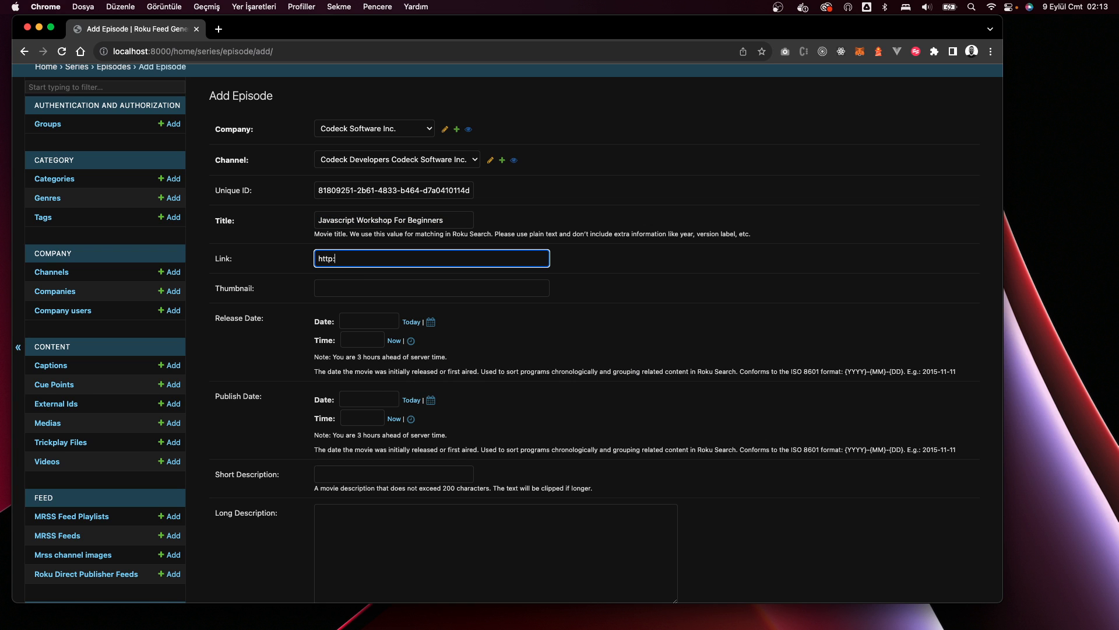
text(//codeck.com.tr)
key(super+a)
click(333, 259)
text(s)
key(super+a)
key(super+c)
click(352, 289)
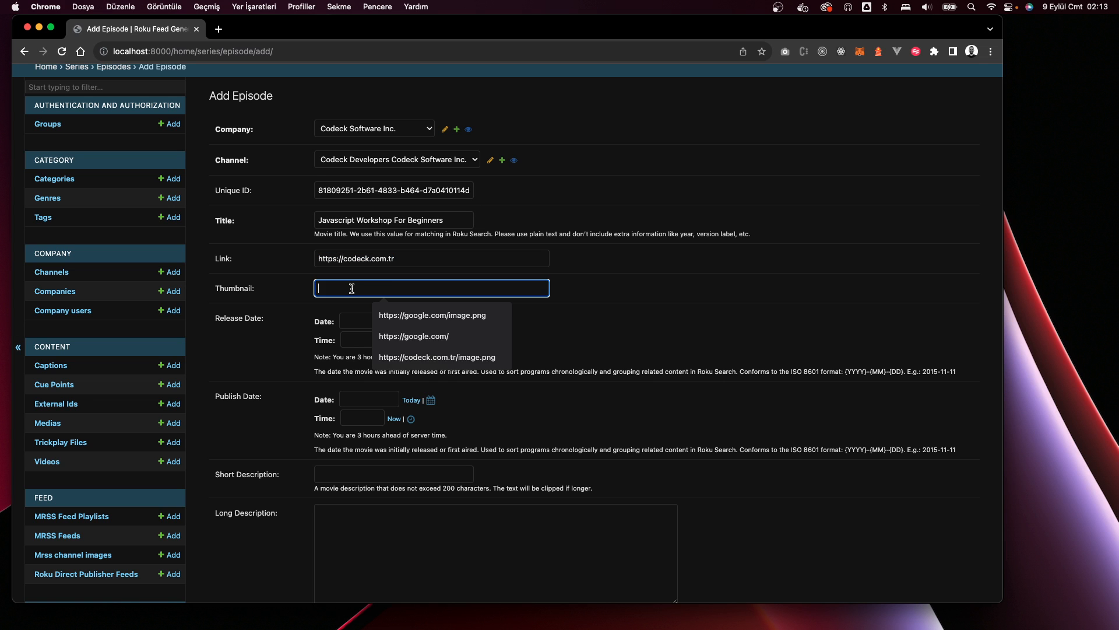
key(super+v)
key(Down)
key(Return)
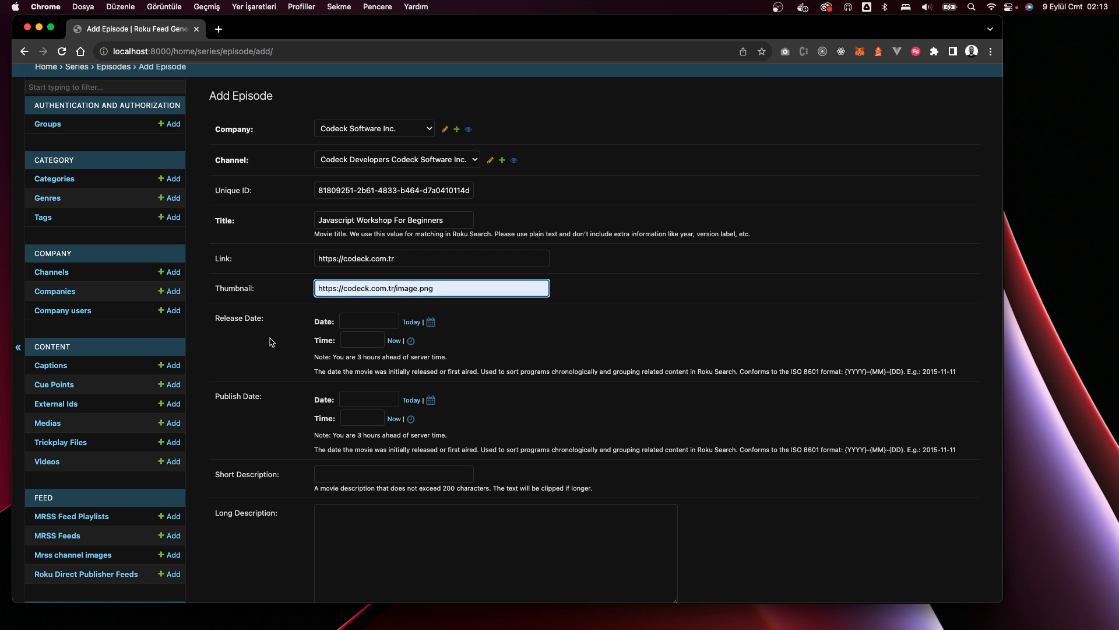
- Set the episode's release and publish dates to today, 2023-09-08, each with the current time
click(411, 322)
click(394, 341)
click(412, 400)
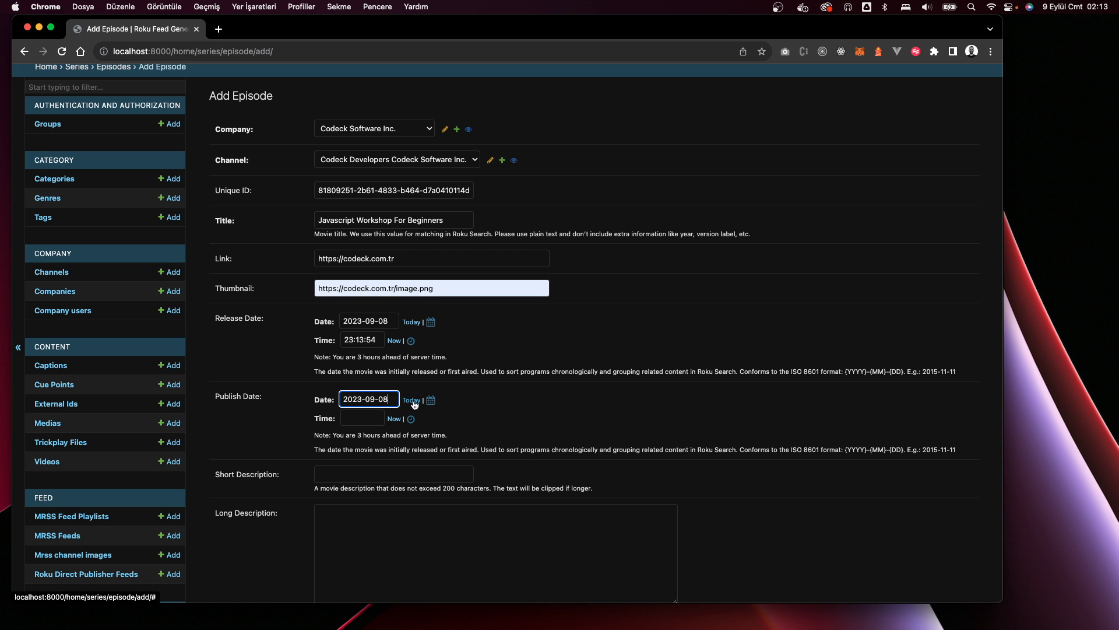
click(394, 419)
- Start a new cue point for Codeck Software Inc. and channel Codeck Developers Codeck Software Inc., with start time 00:01:00
scroll(399, 408, down, 10)
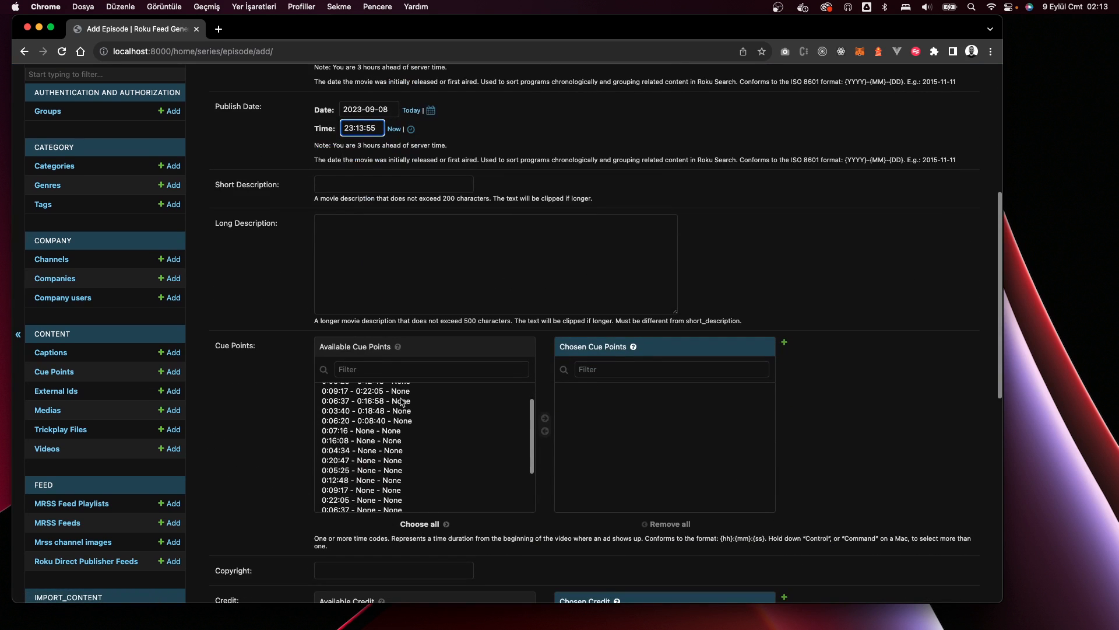
scroll(402, 403, up, 1)
scroll(279, 402, down, 1)
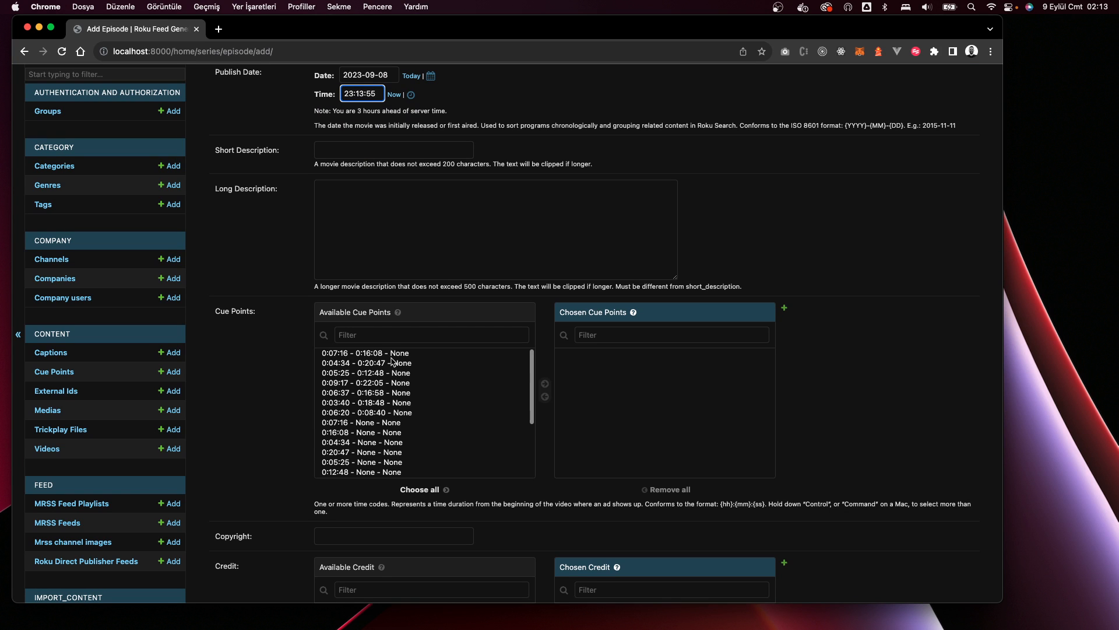
scroll(392, 361, down, 3)
scroll(392, 361, up, 3)
click(784, 308)
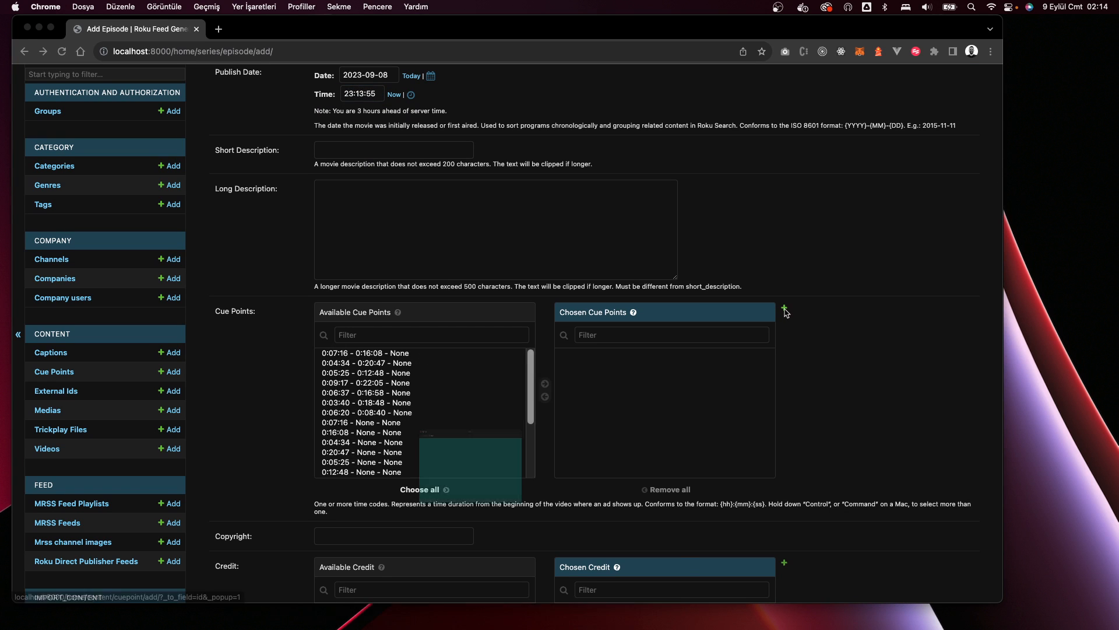
click(408, 392)
click(396, 404)
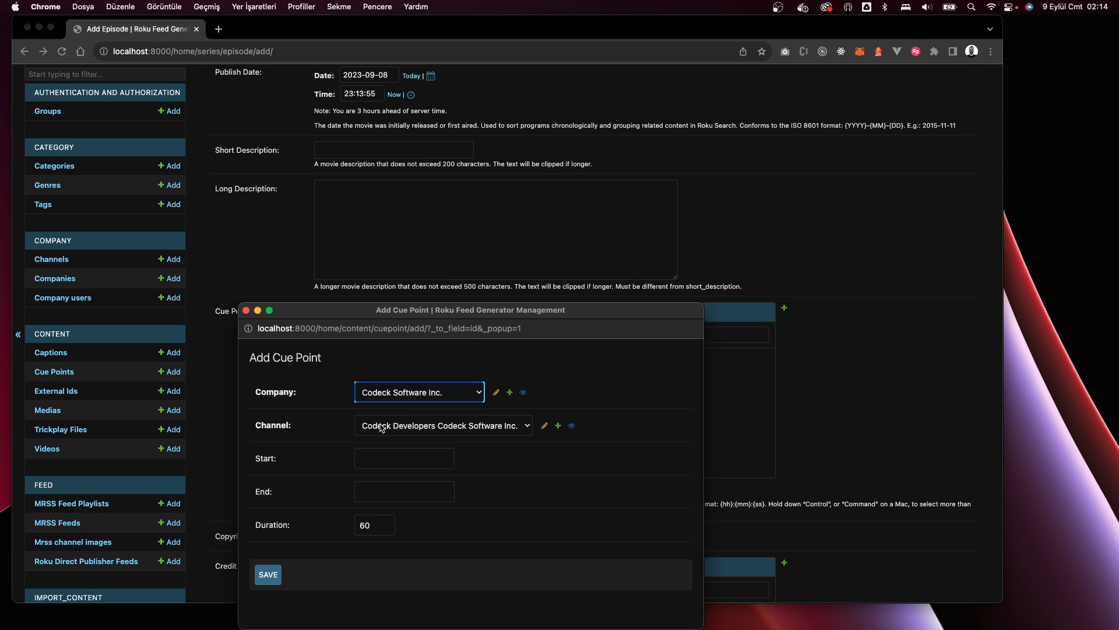
click(376, 455)
text(00:01:00)
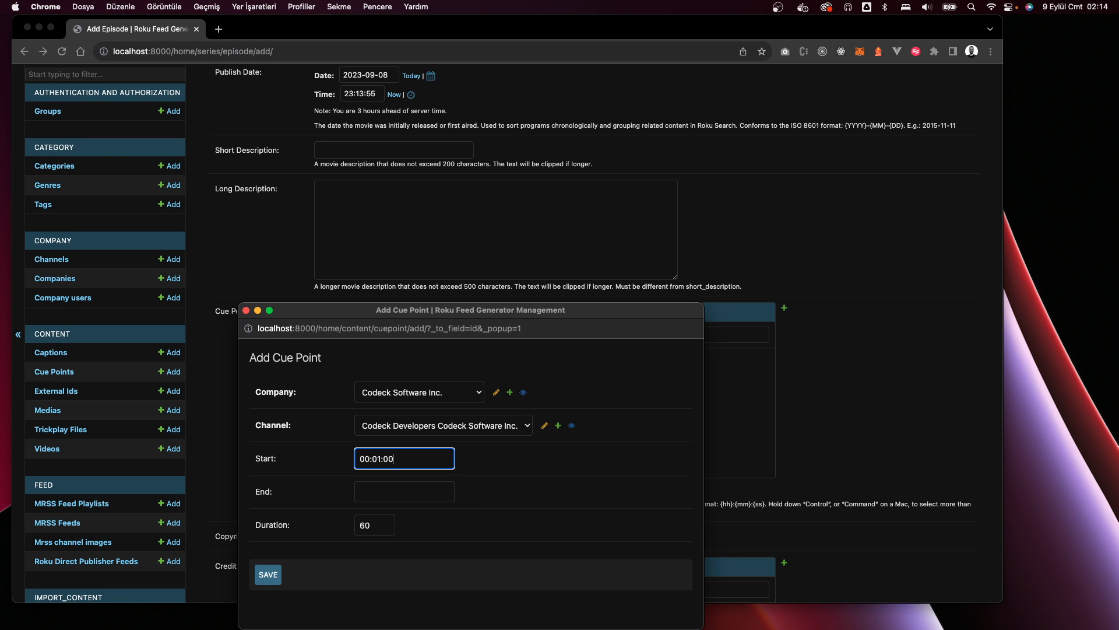
- Set the cue point's end time to 00:02:00
key(Tab)
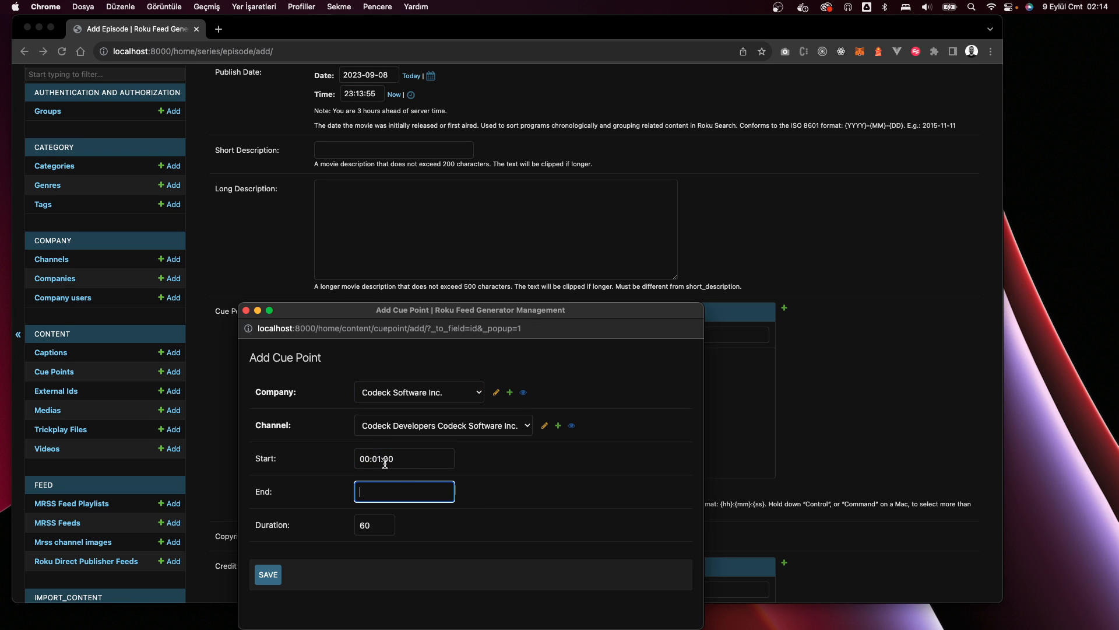
key(shift+Tab)
key(super+c)
click(382, 492)
key(super+v)
click(380, 492)
key(BackSpace)
text(2)
key(super+a)
- Clear the cue point's end time, set its duration to 300, and save it to the episode
double_click(366, 526)
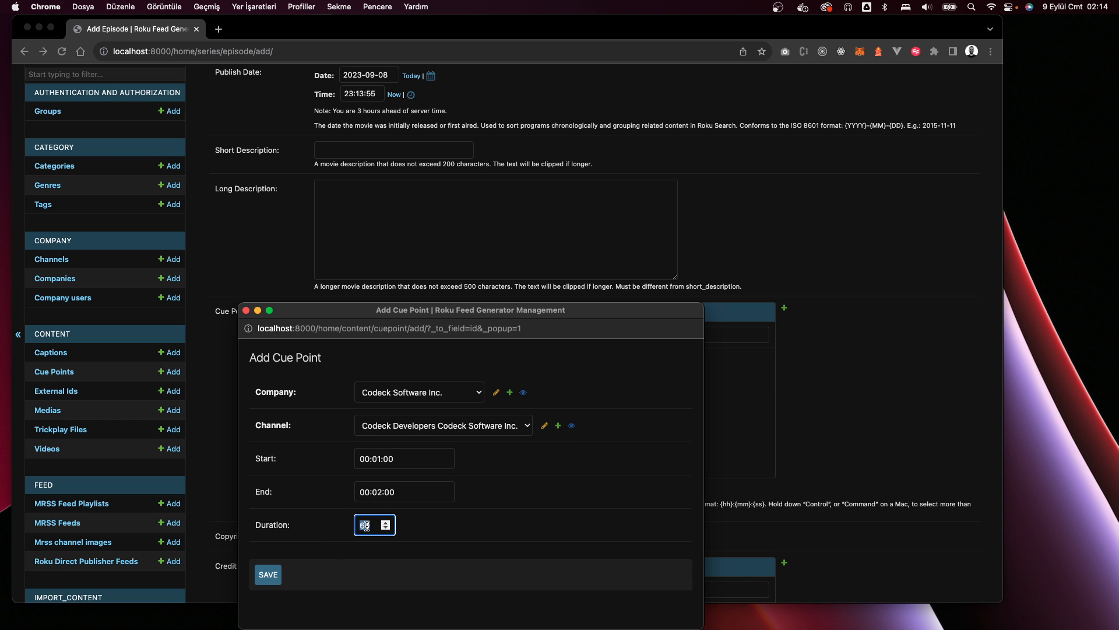
key(BackSpace)
triple_click(382, 491)
key(BackSpace)
click(366, 526)
text(300)
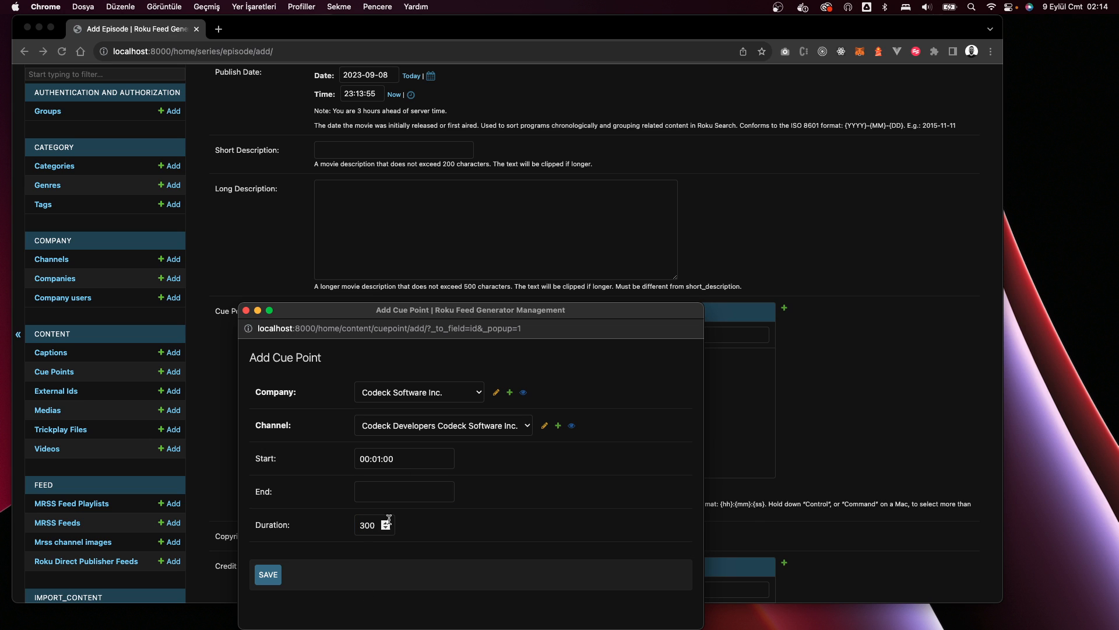
click(268, 574)
click(586, 354)
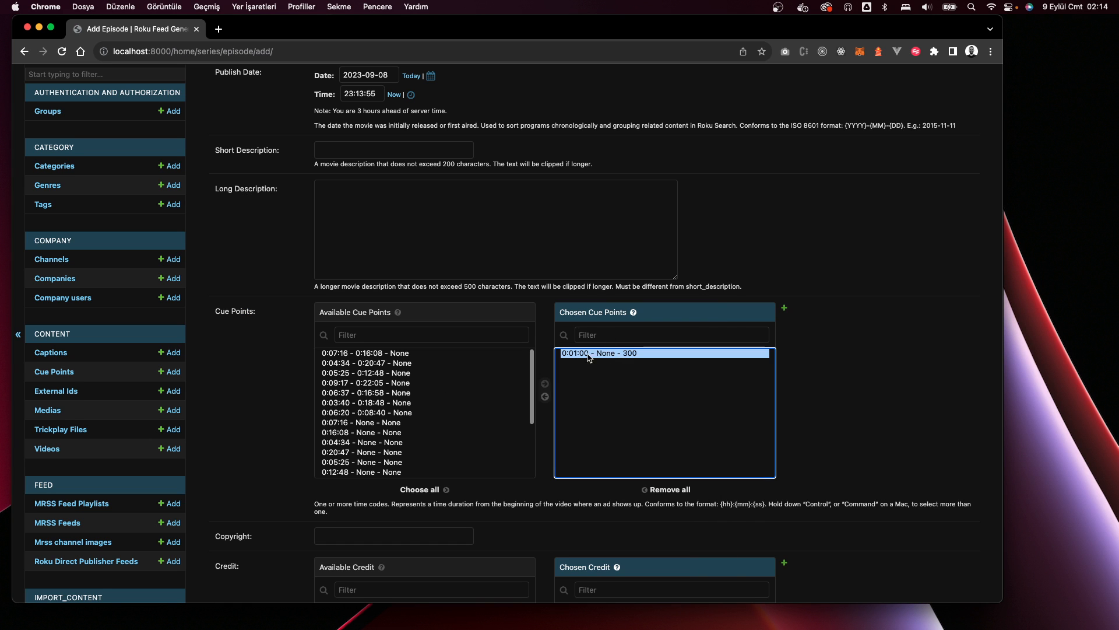
- Add the existing cue point "0:06:20 - 0:08:40 - None" to the episode's chosen cue points
click(317, 411)
scroll(315, 414, down, 3)
scroll(362, 399, up, 3)
click(362, 399)
click(235, 413)
scroll(235, 412, down, 2)
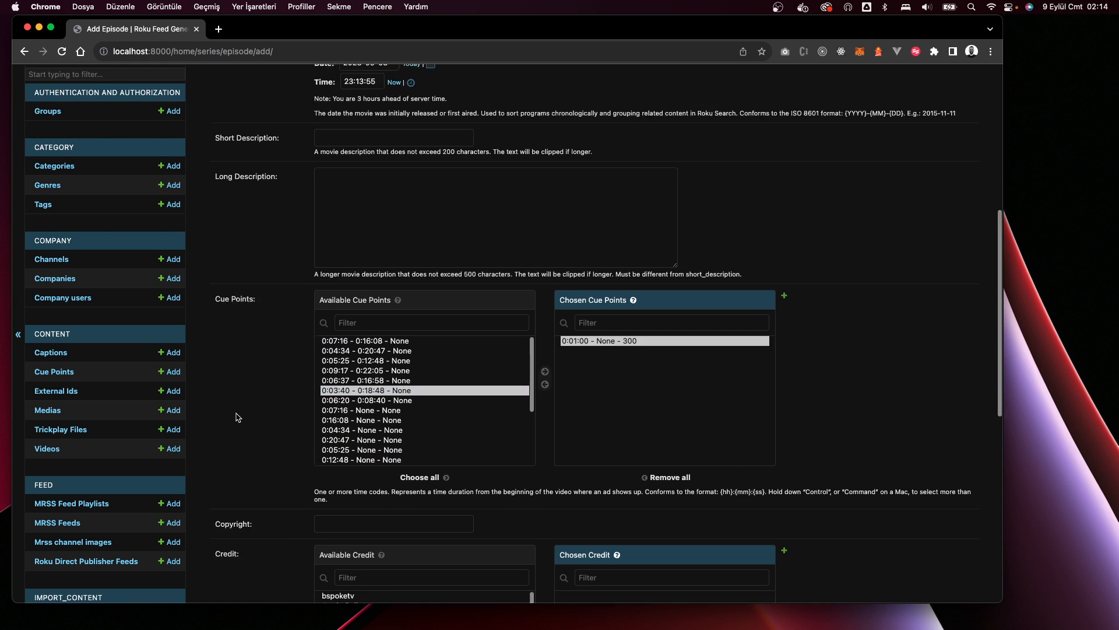
scroll(385, 337, down, 1)
click(385, 336)
click(545, 308)
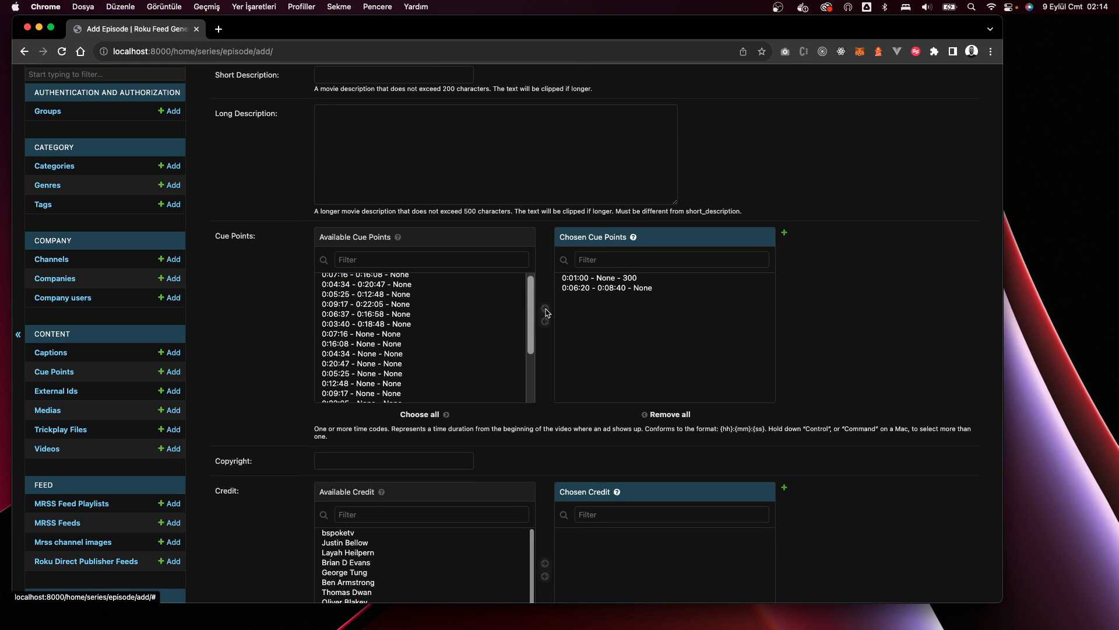
- Set the episode's copyright to Codeck
scroll(285, 353, down, 3)
scroll(276, 366, down, 1)
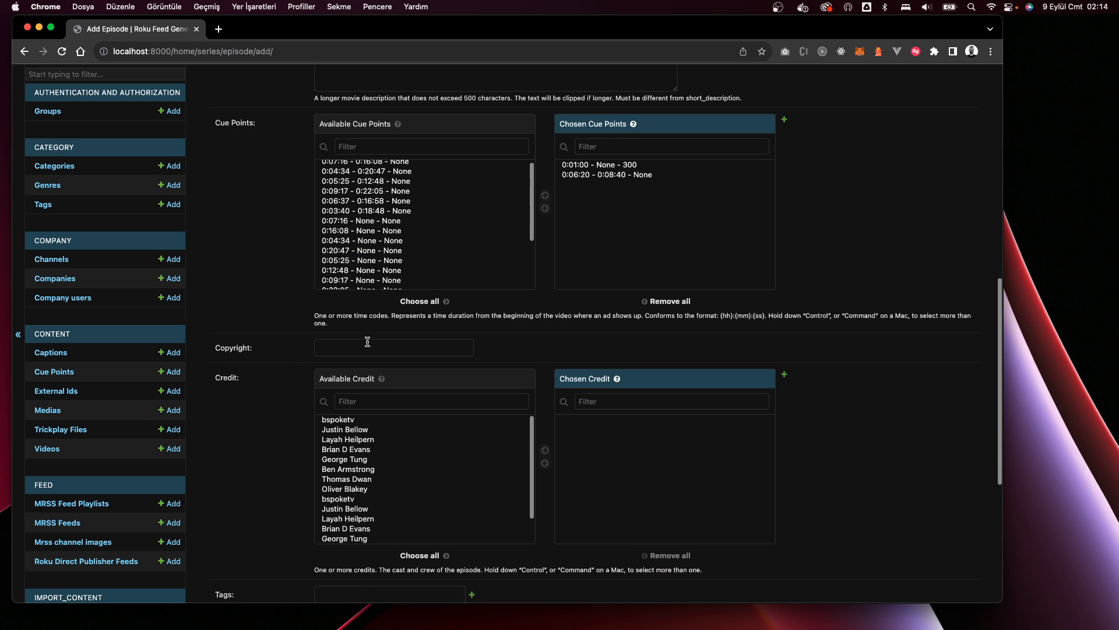
click(367, 342)
click(392, 375)
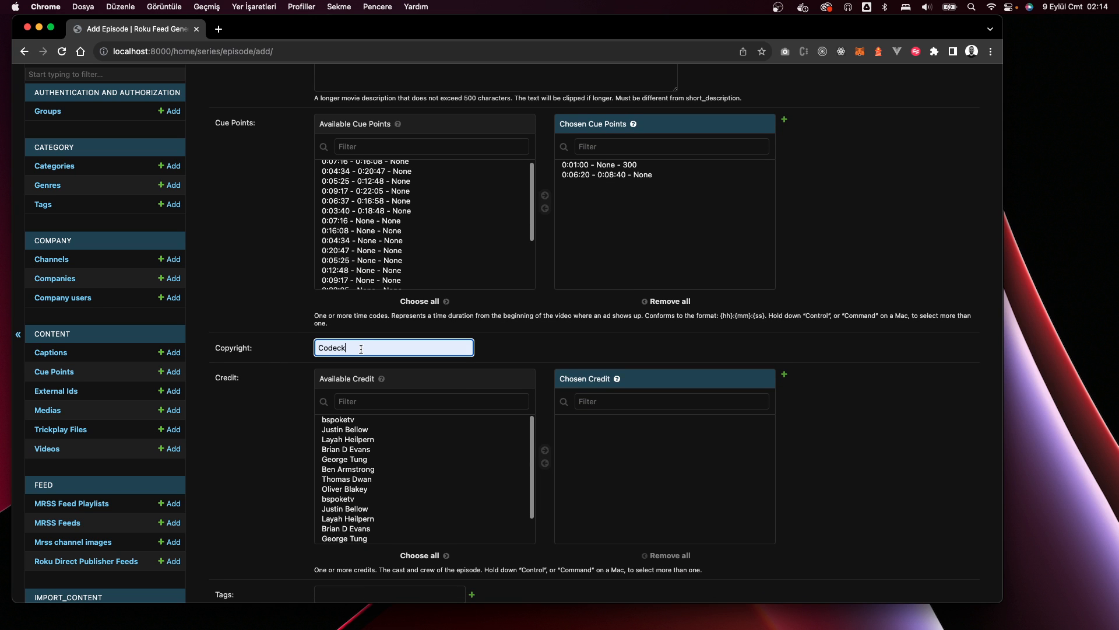
- Add two people from the available credits to the episode's chosen credits
scroll(411, 385, down, 3)
scroll(367, 487, down, 5)
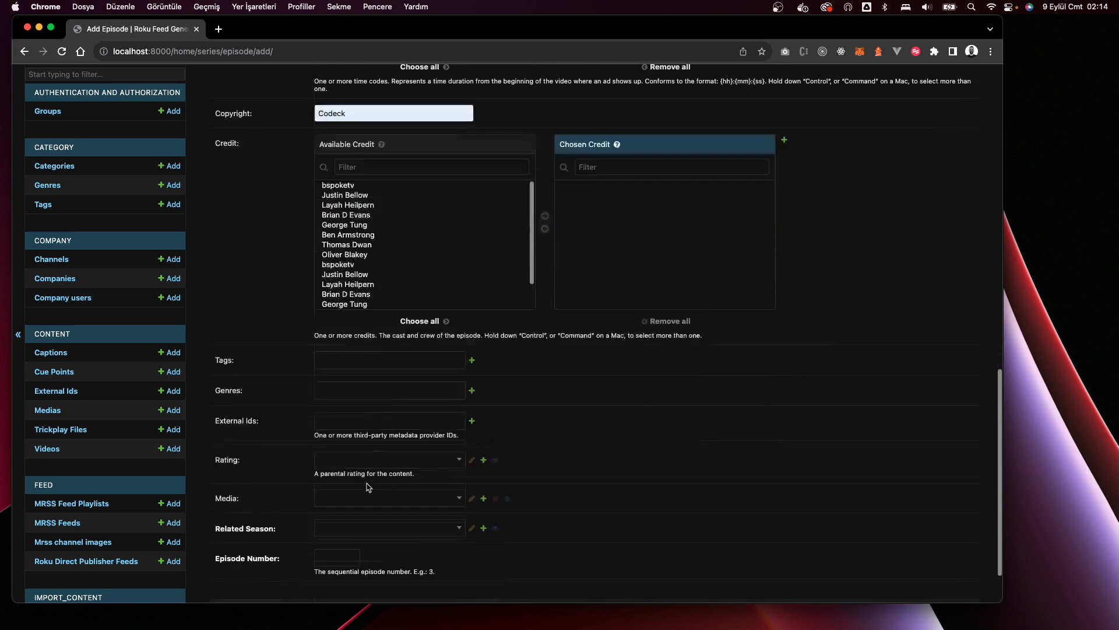
click(384, 304)
super+click(383, 276)
click(545, 216)
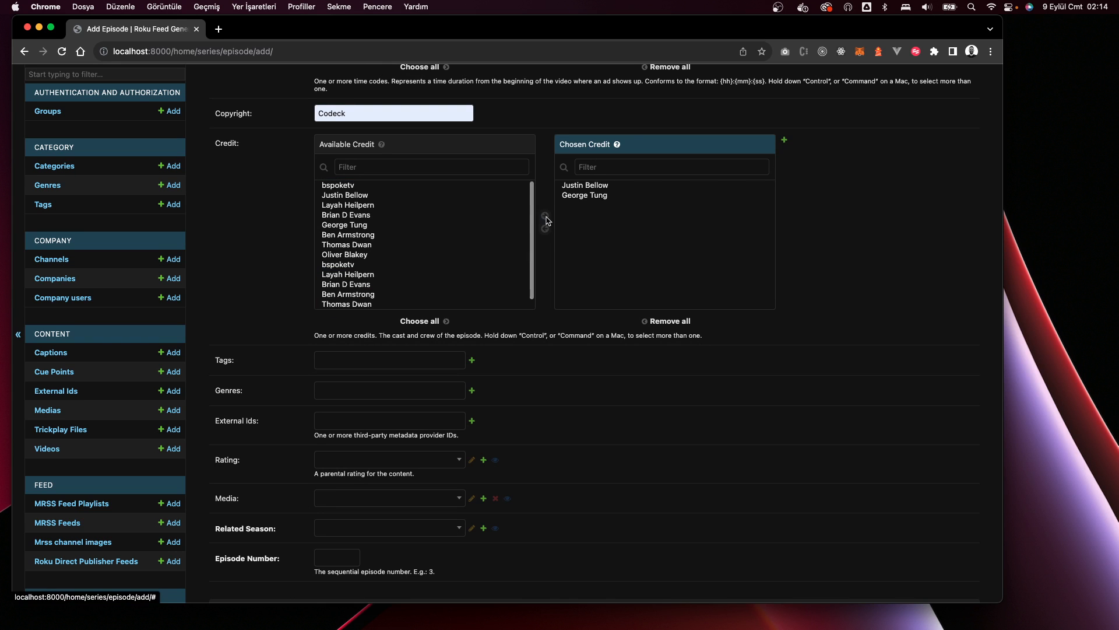
- Assign the Developers tag to the episode
scroll(282, 220, up, 1)
scroll(282, 220, down, 3)
click(358, 323)
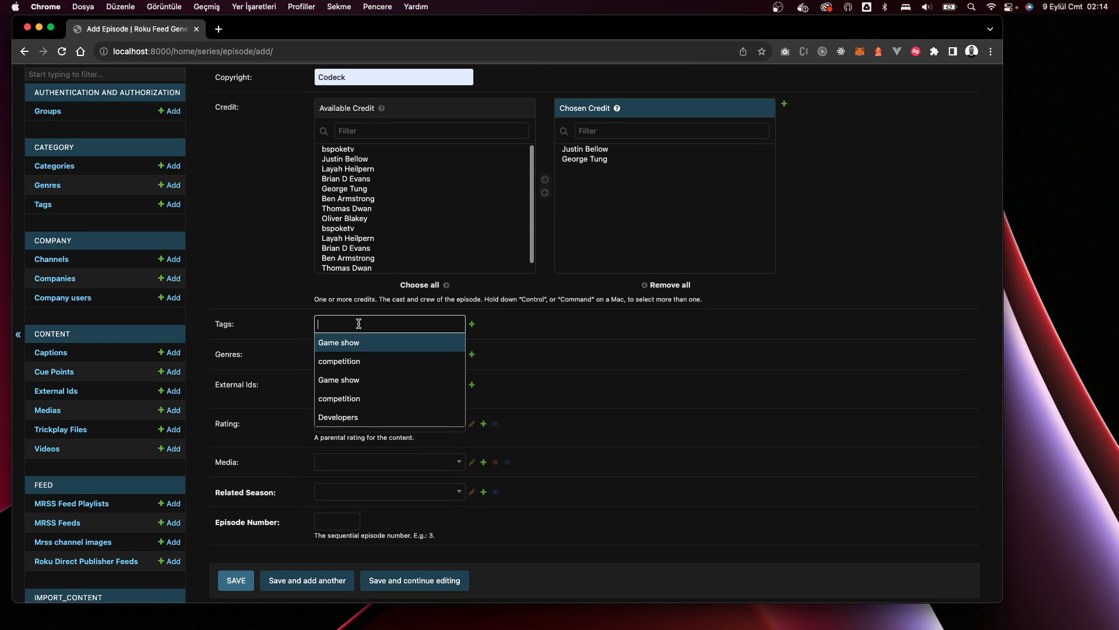
text(develo)
key(Return)
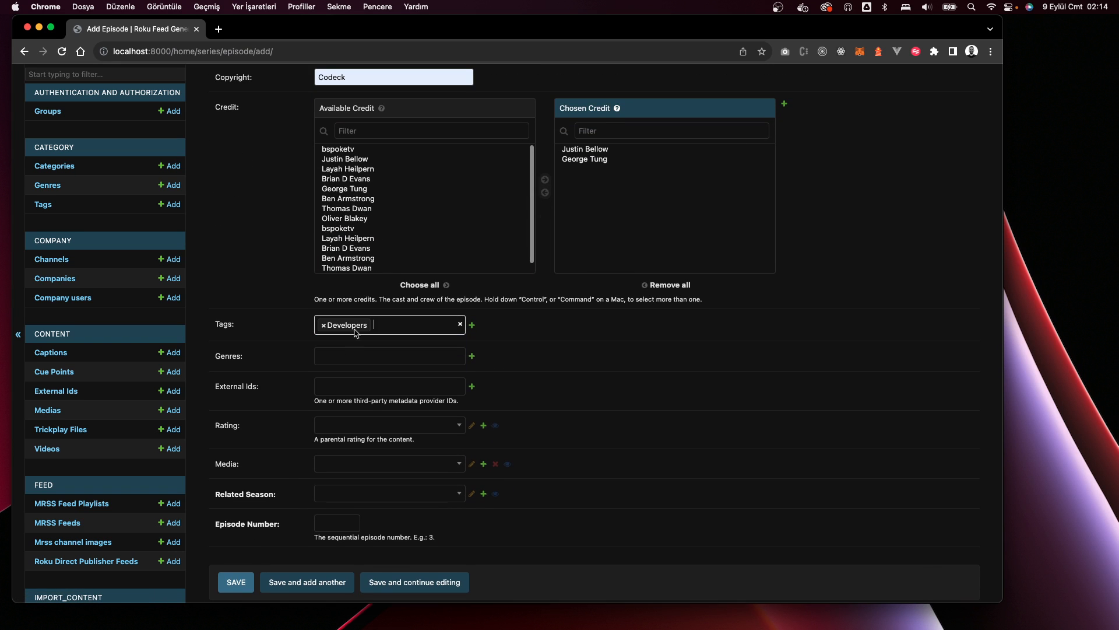
- Assign the Educational genre to the episode
click(348, 359)
text(edu)
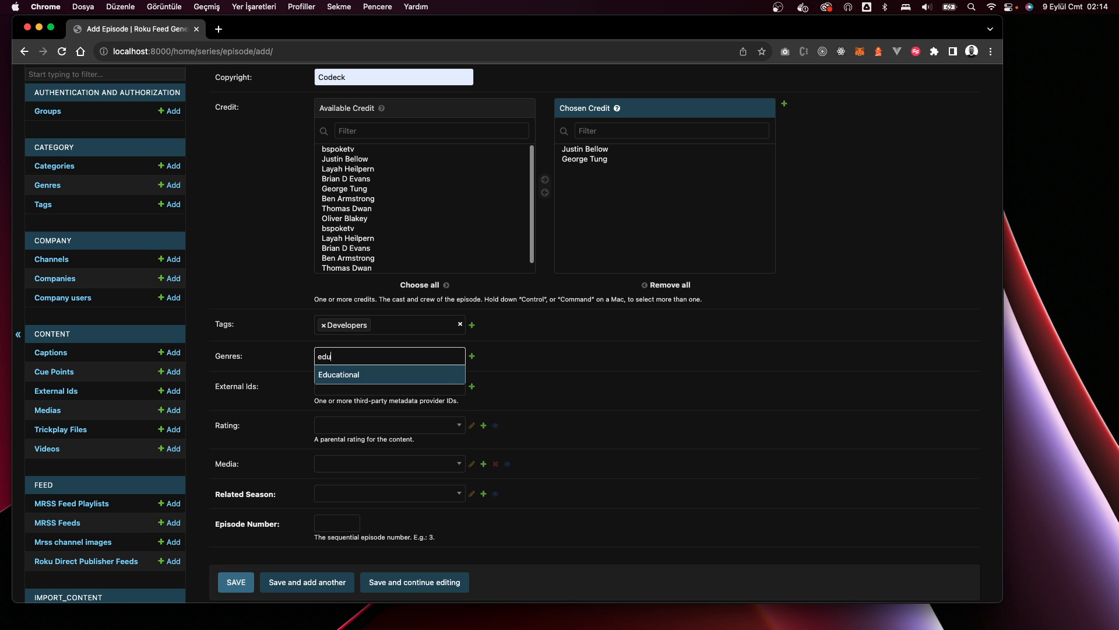
key(Return)
click(328, 432)
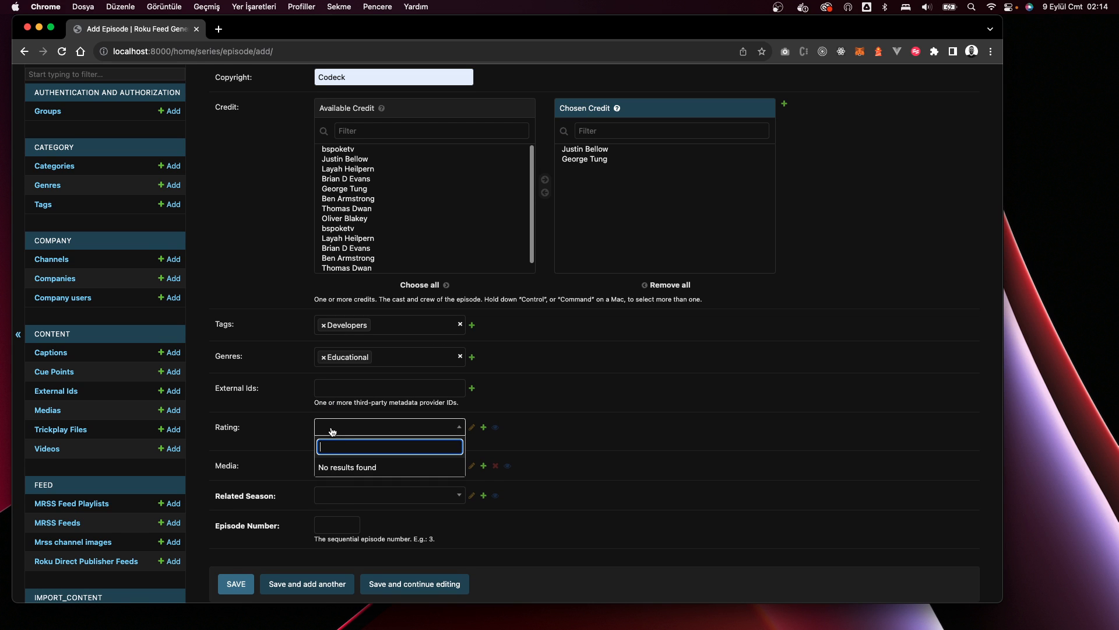
click(329, 429)
scroll(338, 426, down, 2)
- Link the episode to the related season "Developer Workshops Season 1 1" and set its episode number to 1
click(337, 468)
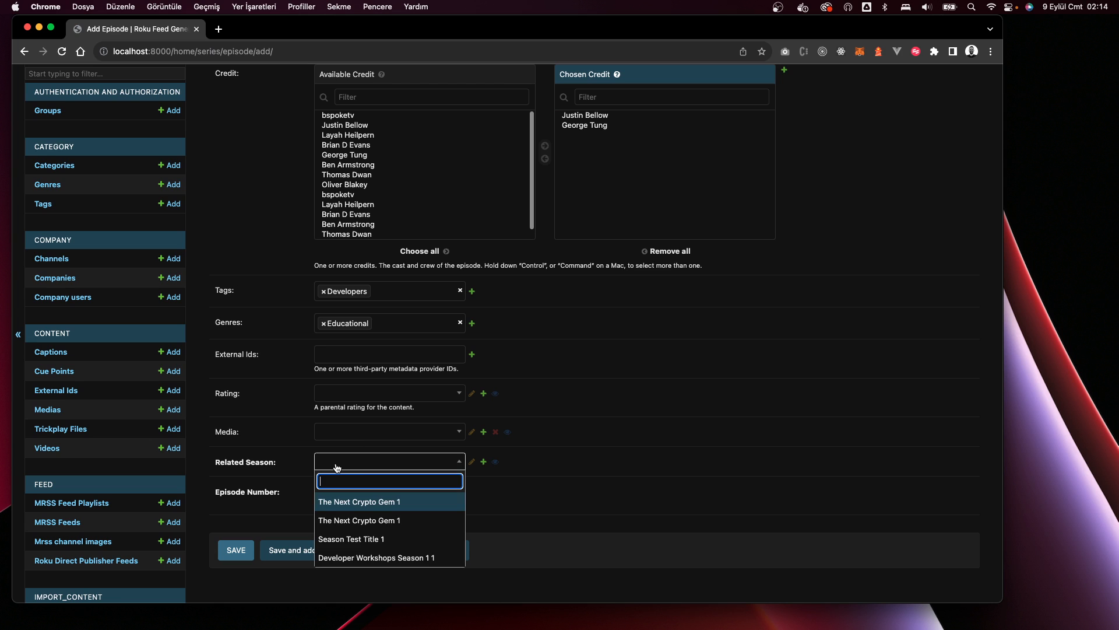
click(382, 541)
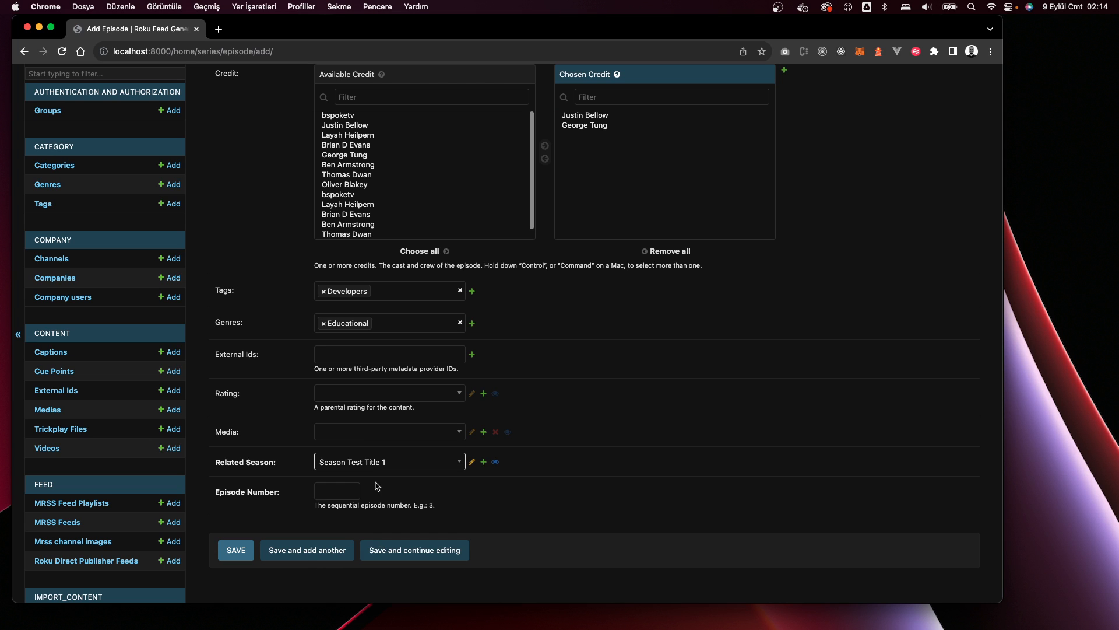
click(376, 457)
click(382, 559)
click(331, 492)
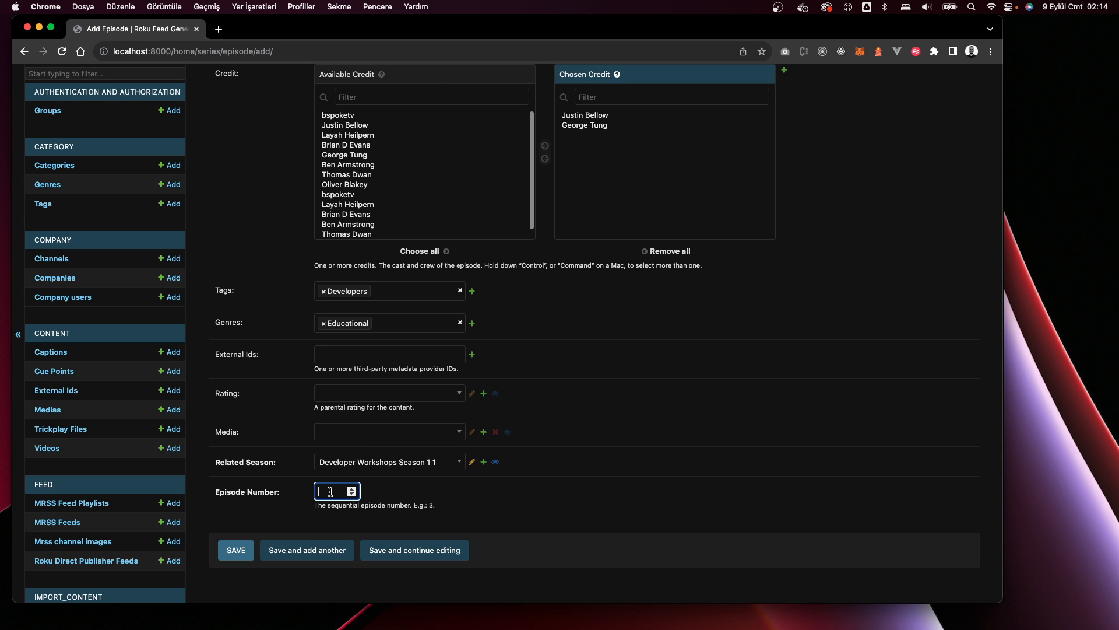
click(463, 496)
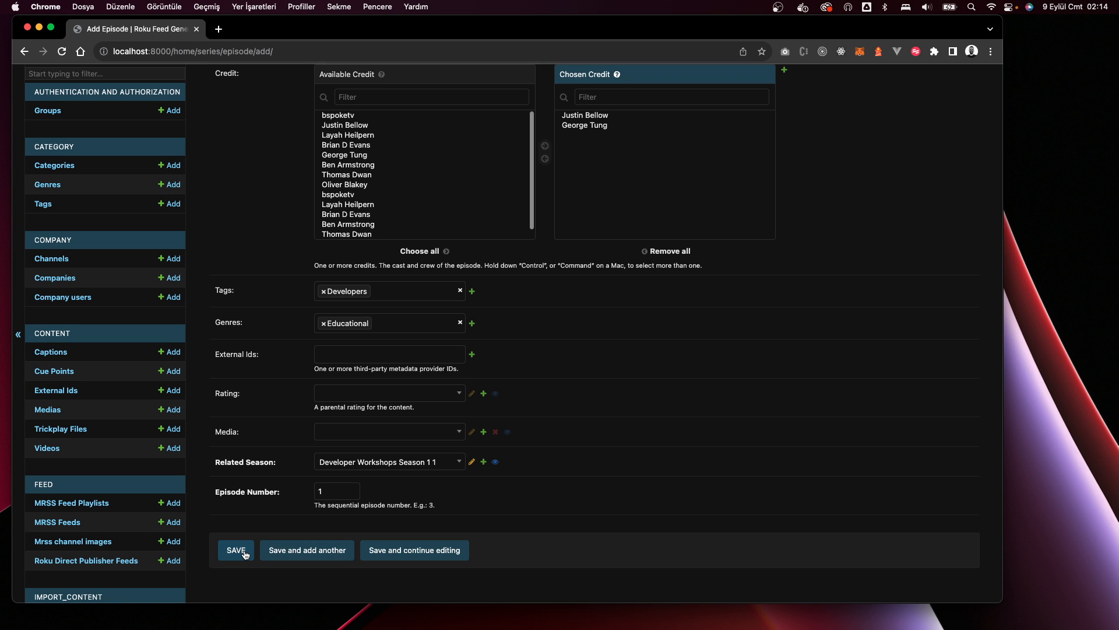
- Save the new episode, keeping it open for further editing, and check the saved entry
click(405, 553)
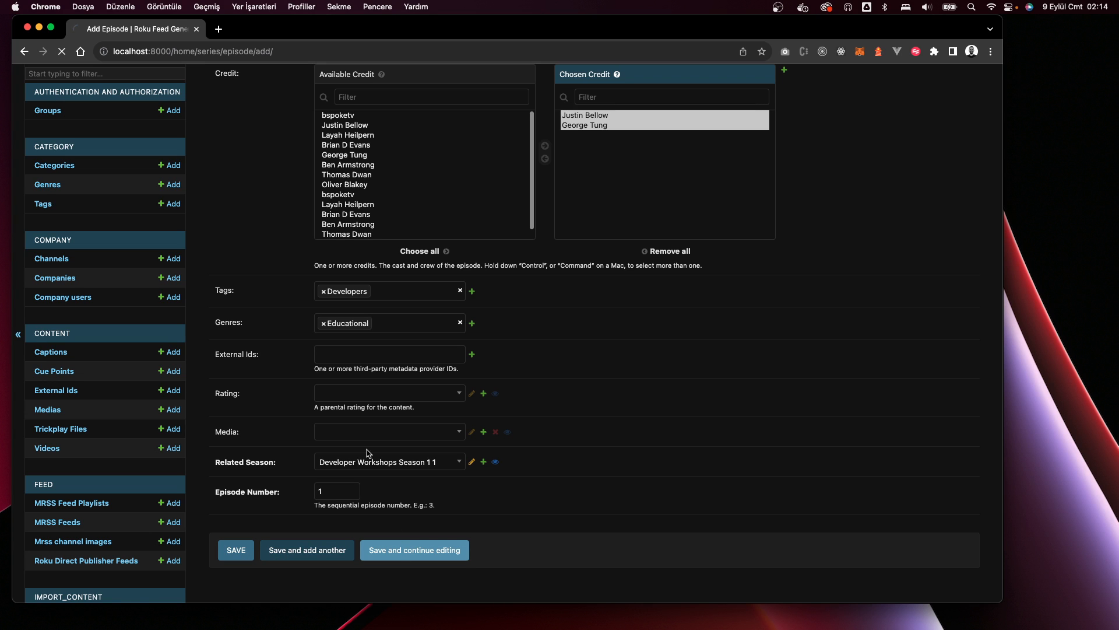
scroll(308, 345, down, 15)
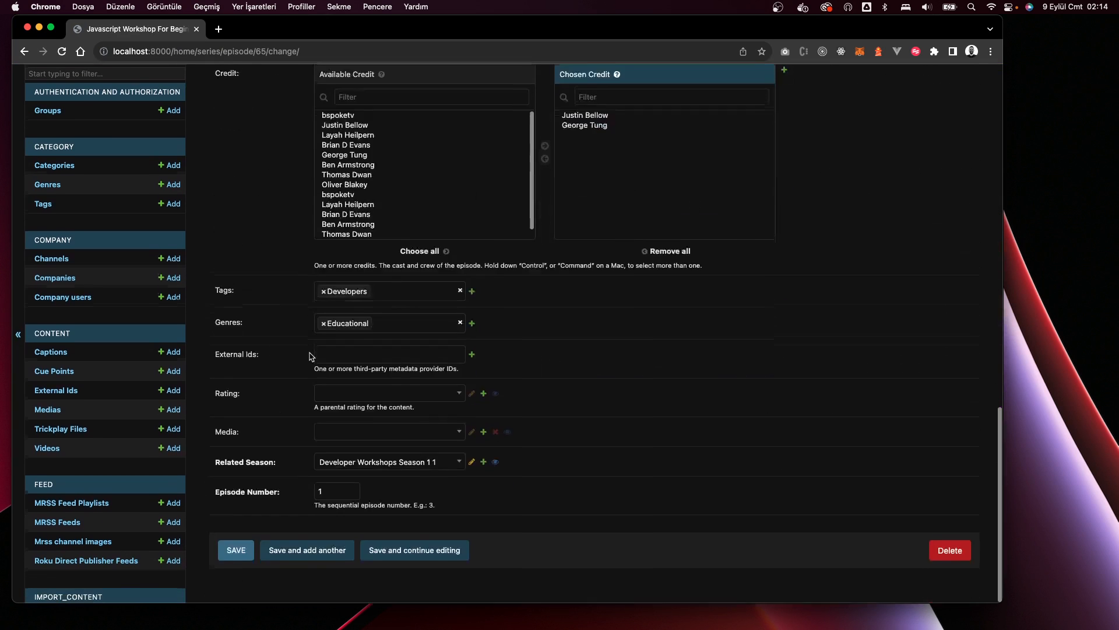
scroll(309, 356, up, 15)
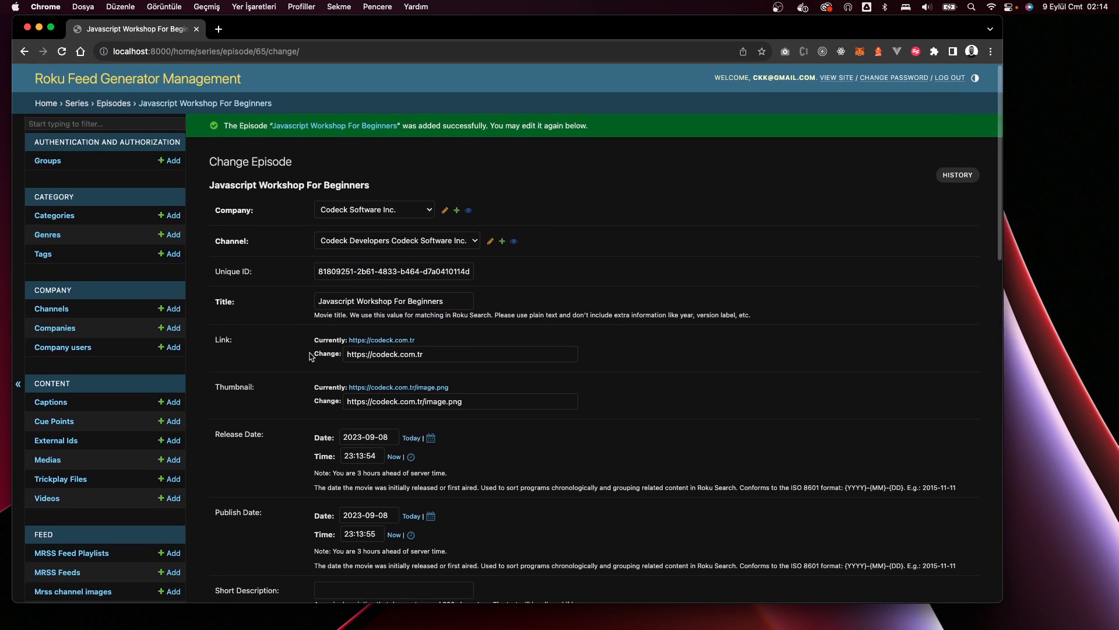
drag(220, 135, 614, 131)
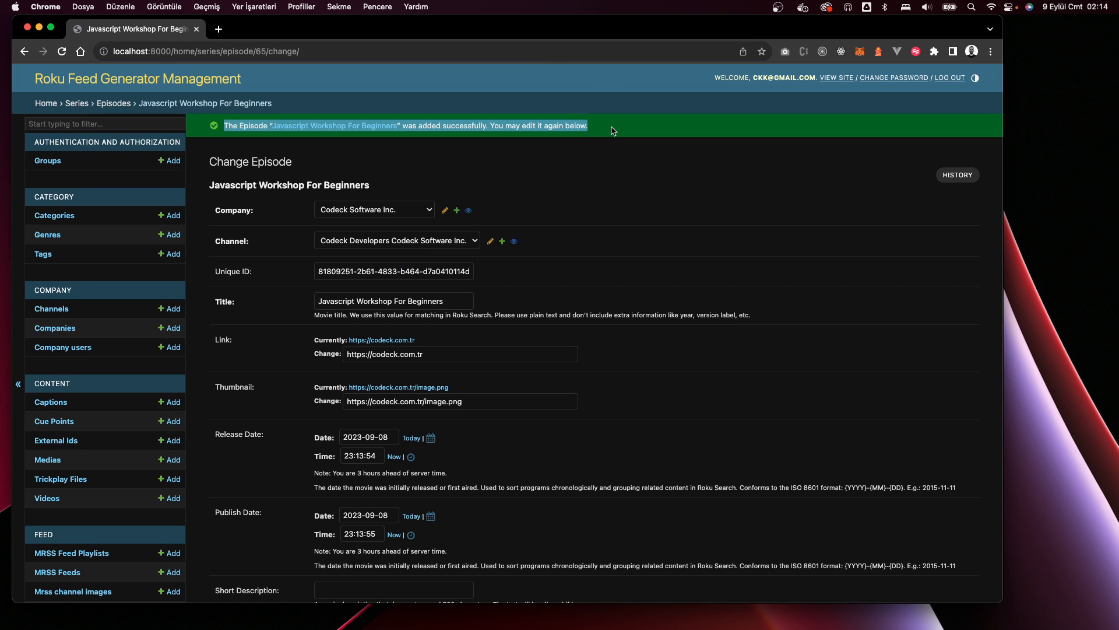
click(571, 181)
scroll(277, 341, down, 3)
scroll(278, 341, down, 10)
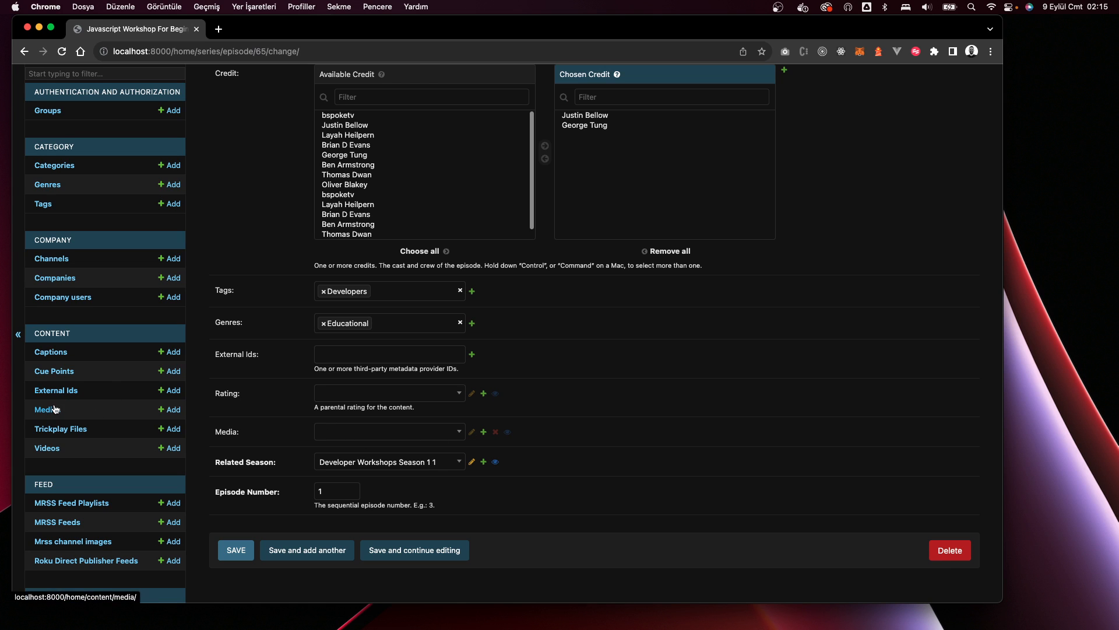
- Start a new media entry under Content for the company Codeck Software Inc
click(173, 410)
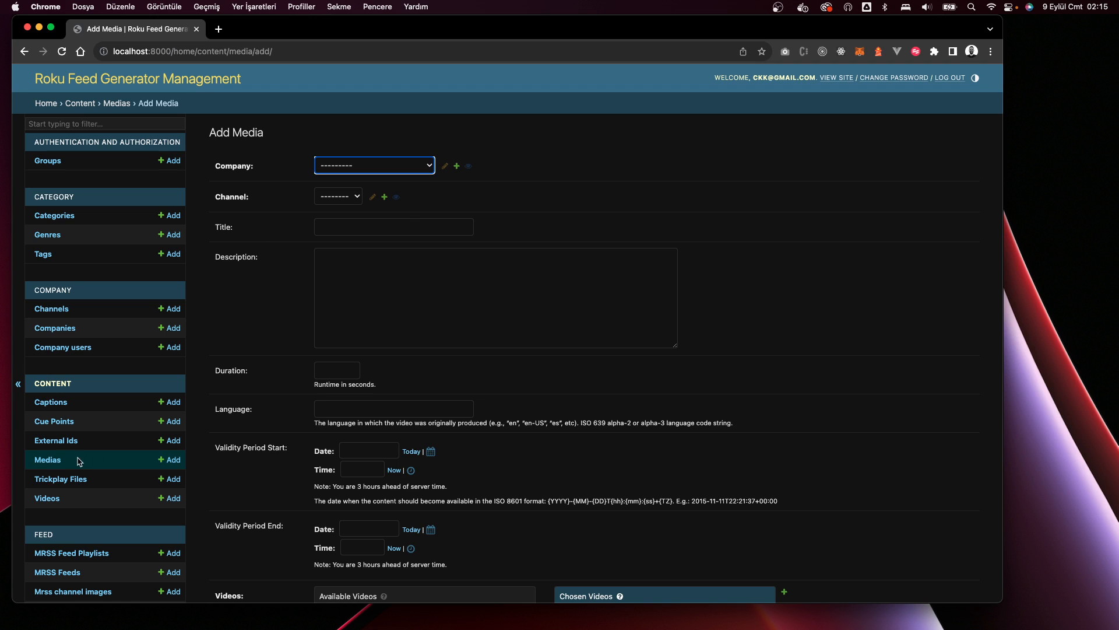
click(53, 460)
key(super+bracketleft)
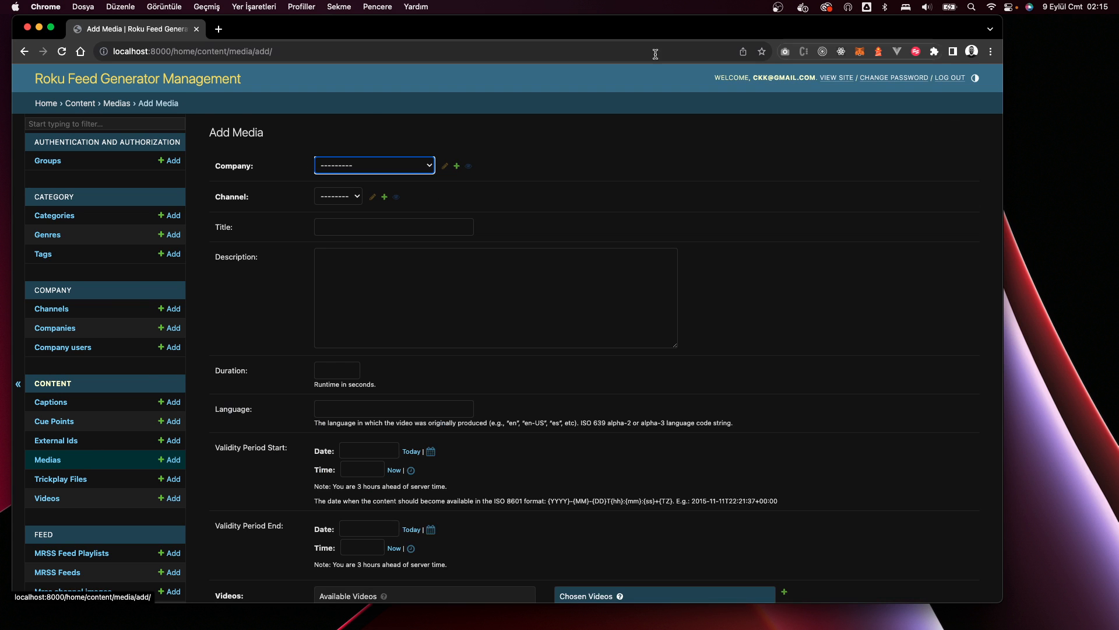
click(370, 165)
click(350, 175)
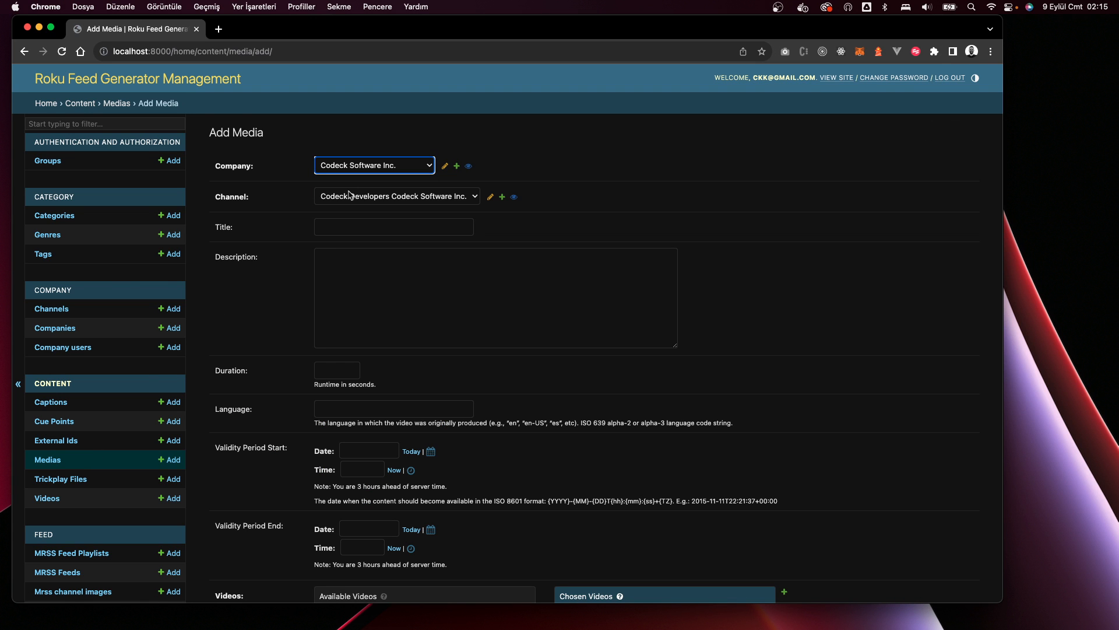
- Enter "Javacript For Beginners Workshop" as both the title and the description of the media entry
click(344, 227)
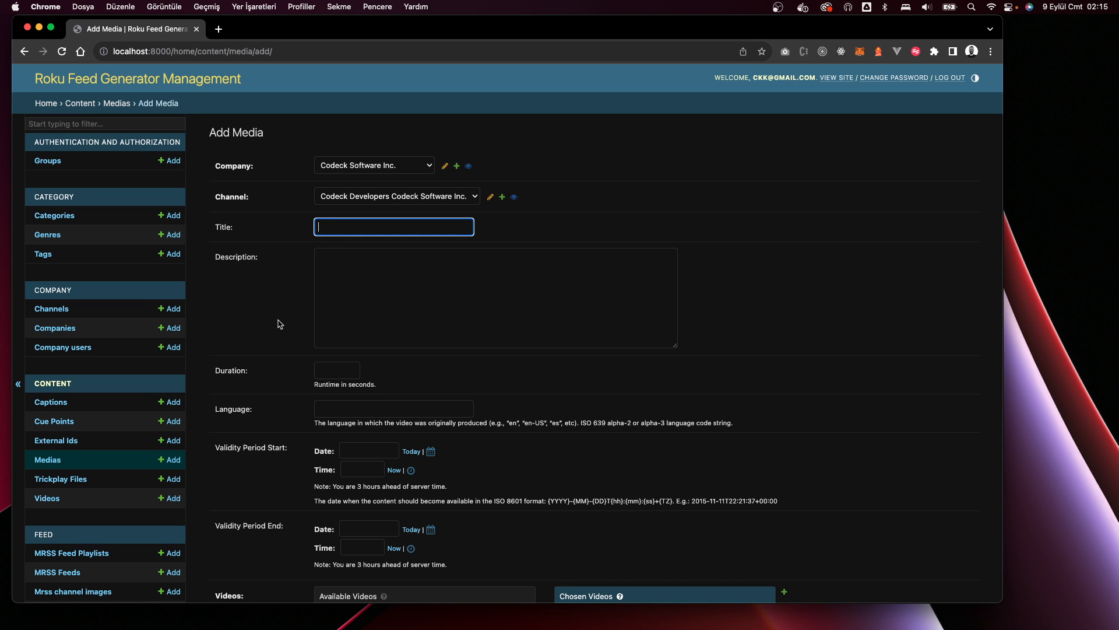
text(Ka)
text(hop)
key(ctrl+a)
key(ctrl+c)
click(335, 320)
key(ctrl+v)
- Set the media's duration to 501 seconds and its language to en-US
click(332, 368)
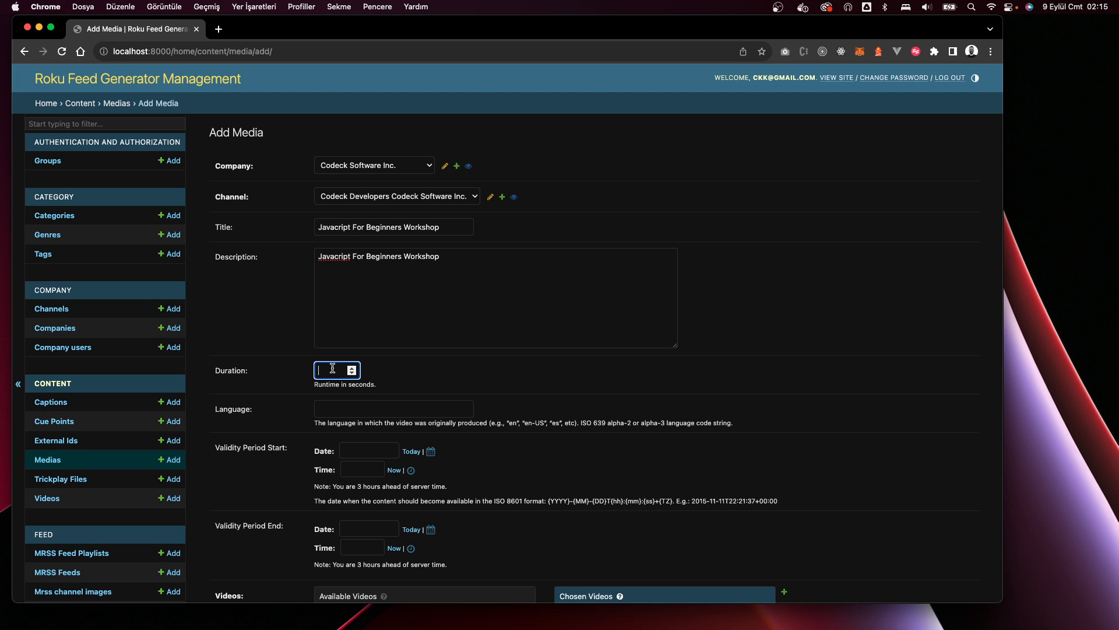
text(501)
key(Tab)
scroll(359, 361, down, 3)
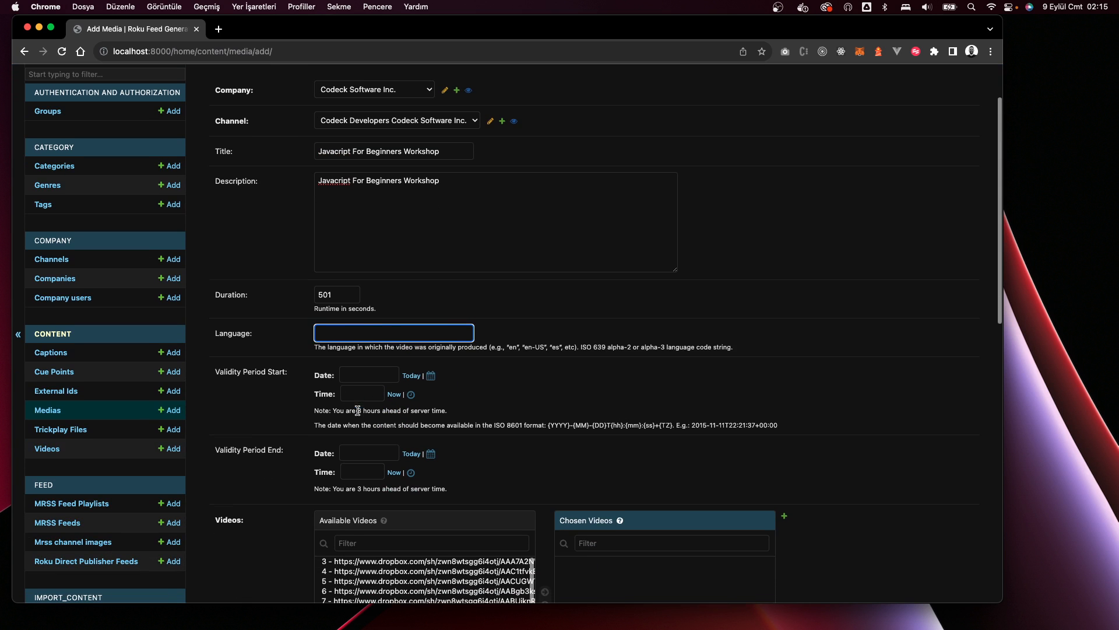
text(en-US)
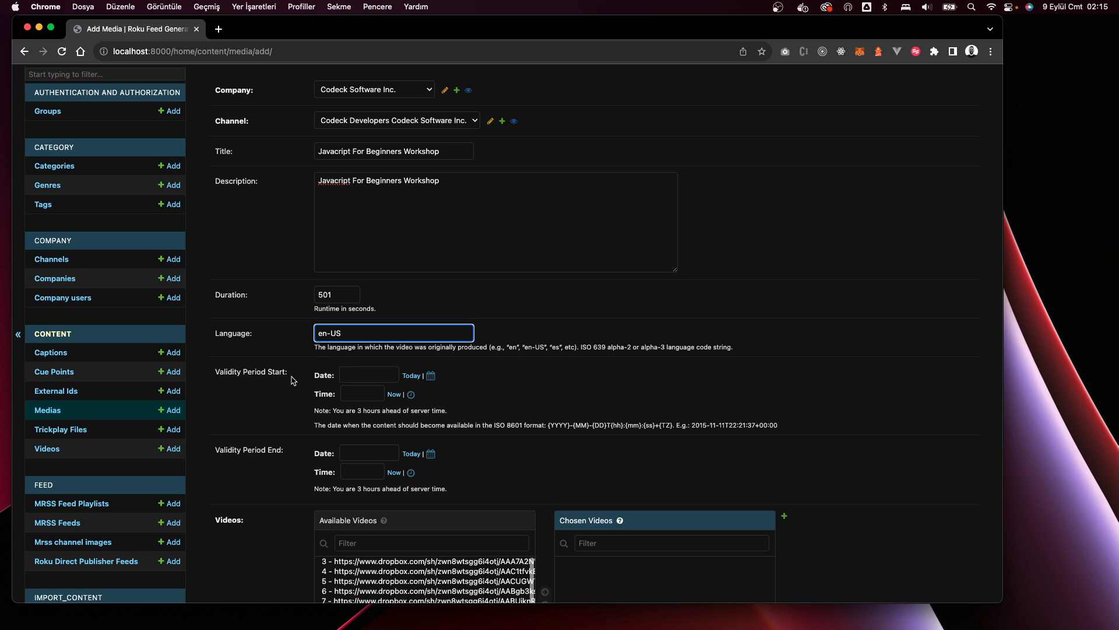
- Examine the list of available videos for the media entry
scroll(293, 380, down, 2)
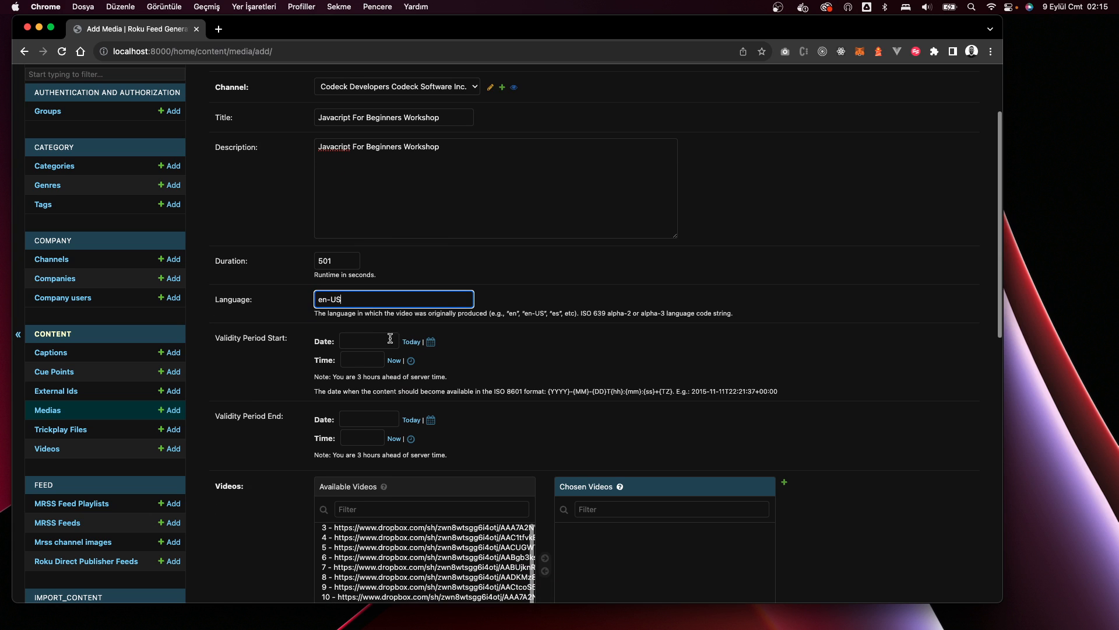
scroll(384, 362, down, 5)
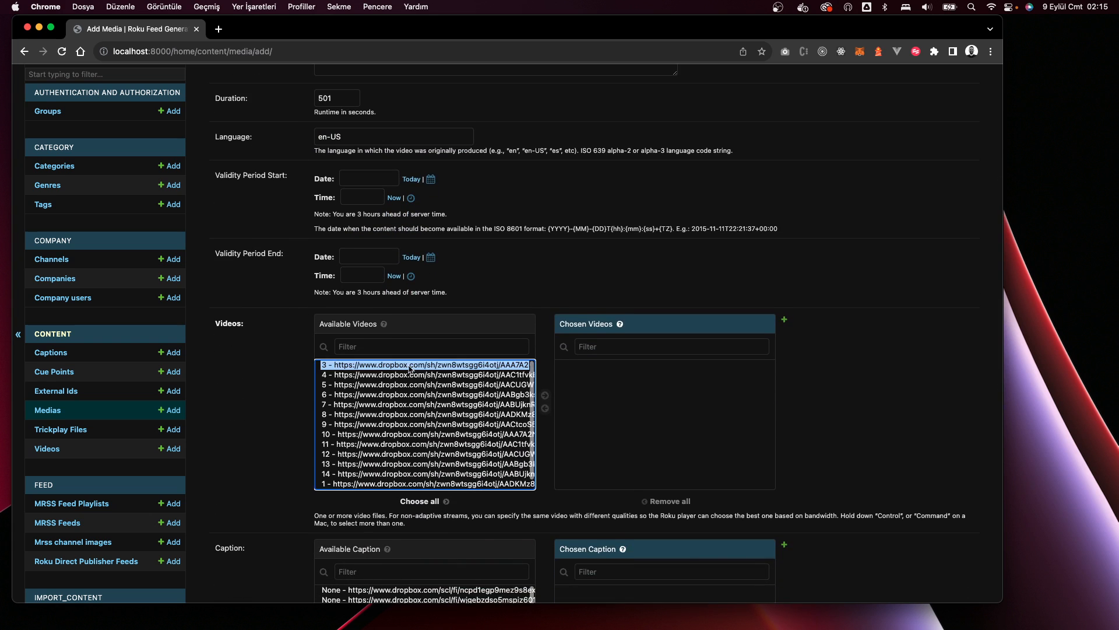
click(405, 368)
click(411, 395)
click(471, 374)
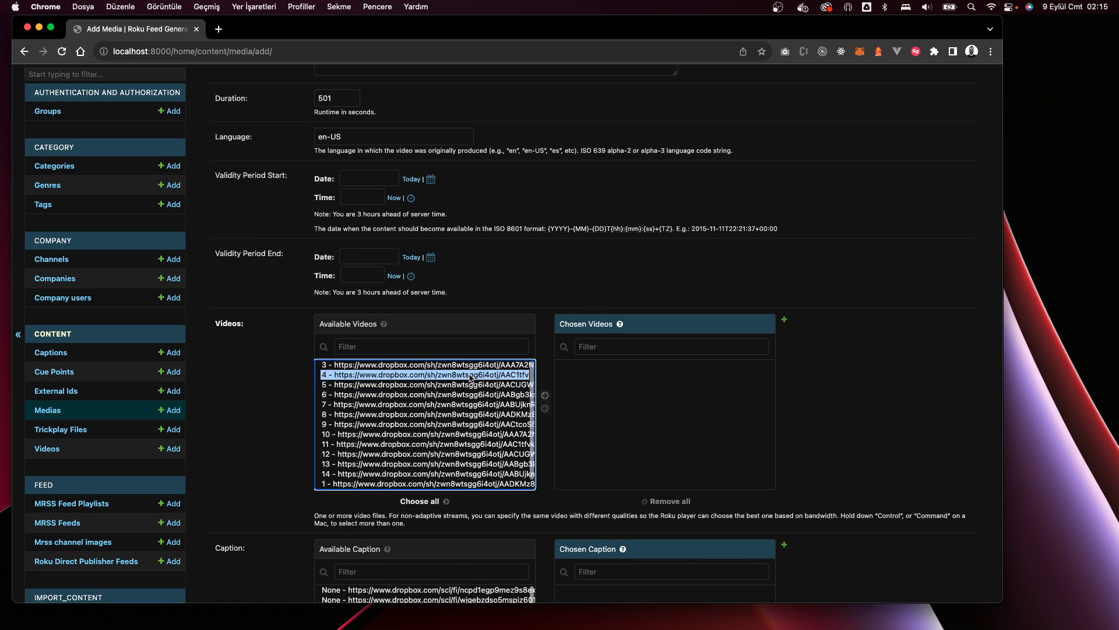
scroll(471, 378, down, 1)
click(400, 346)
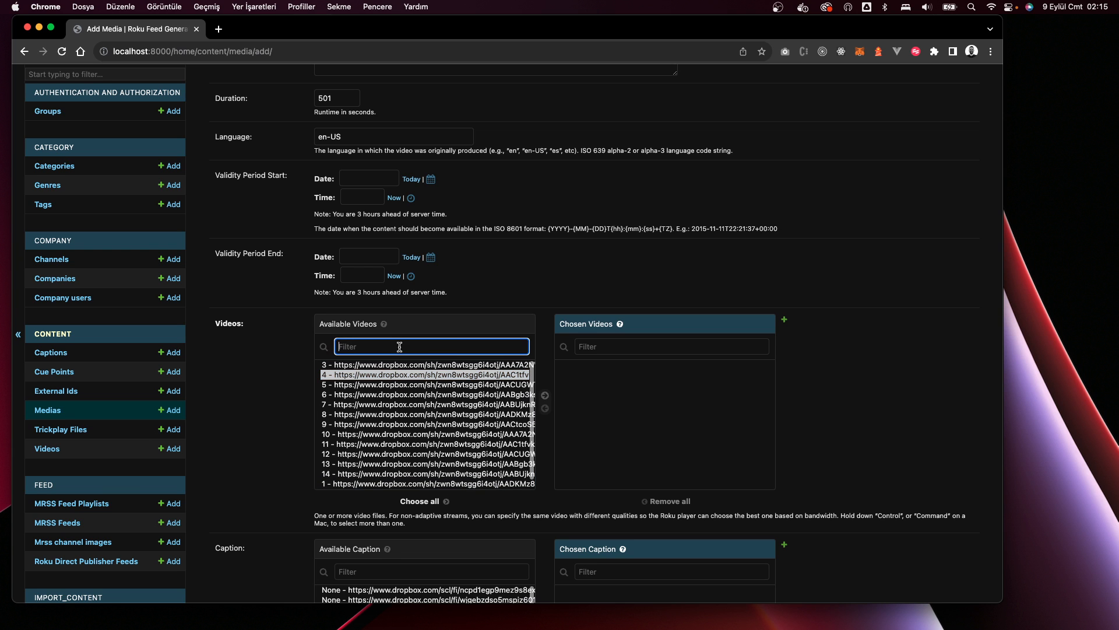
- Start a new video for the media entry with company Codeck Software Inc. and channel Codeck Developers
click(784, 319)
drag(475, 309, 583, 125)
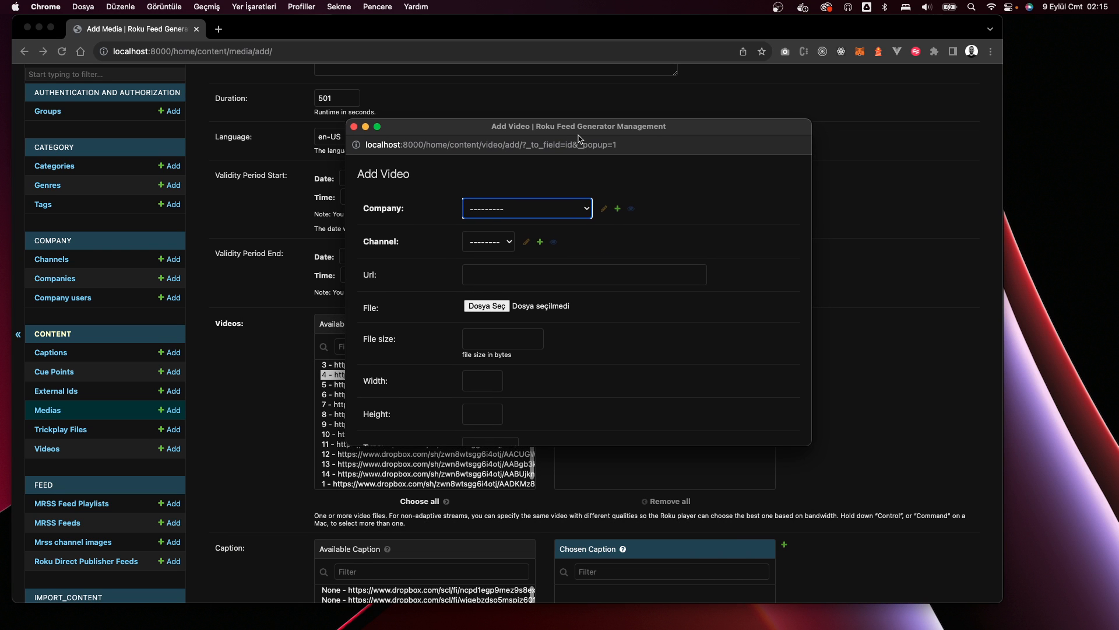
click(520, 209)
click(521, 221)
click(482, 241)
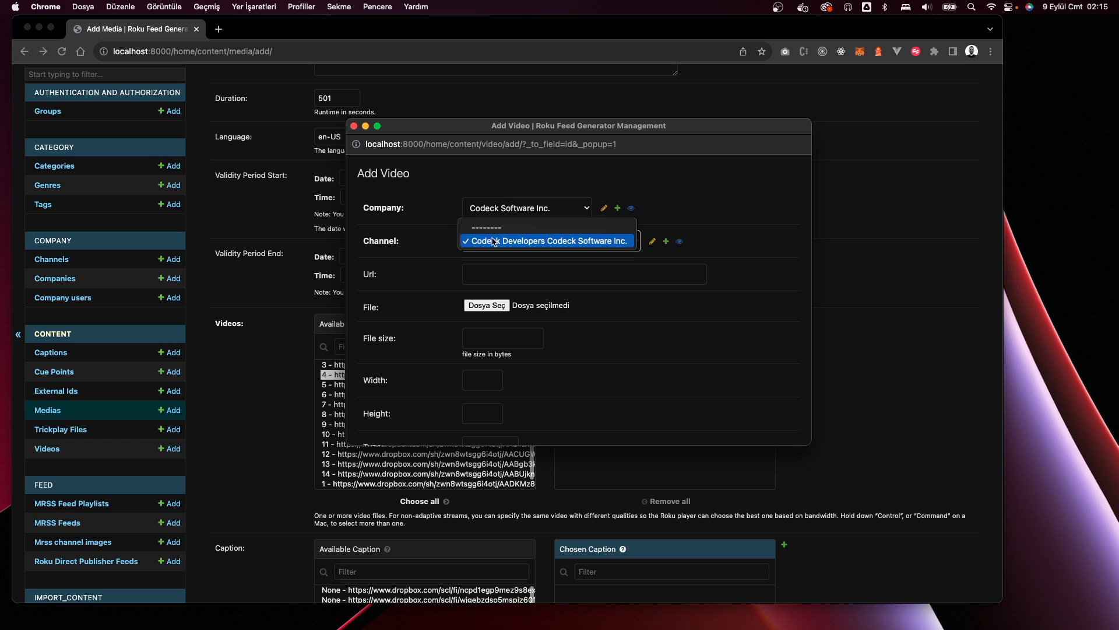
click(482, 241)
click(478, 136)
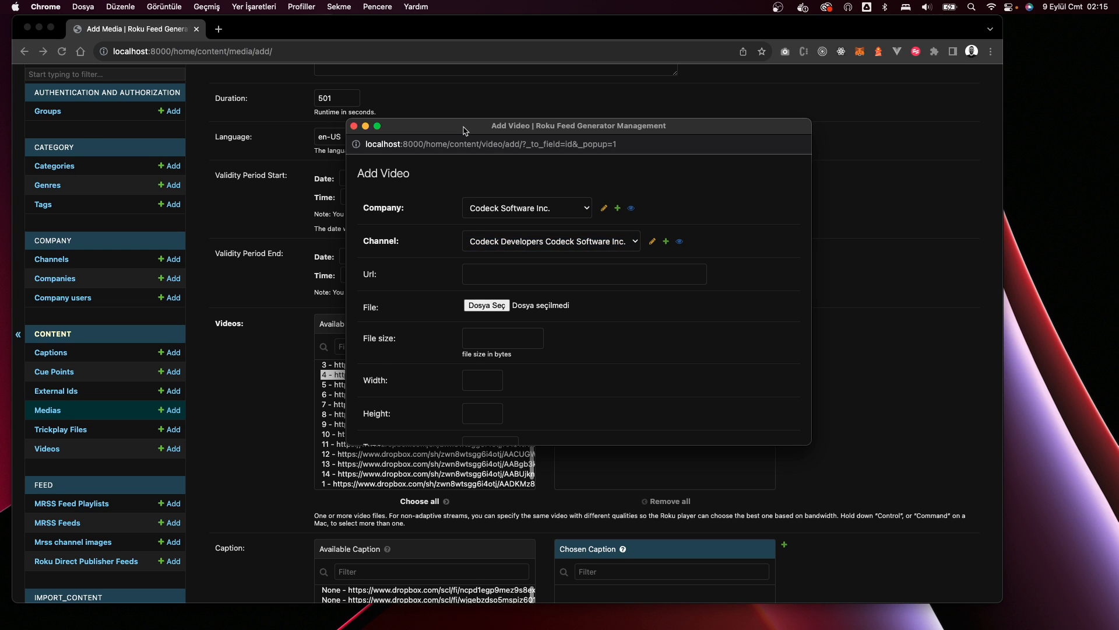
drag(465, 129, 496, 134)
click(527, 271)
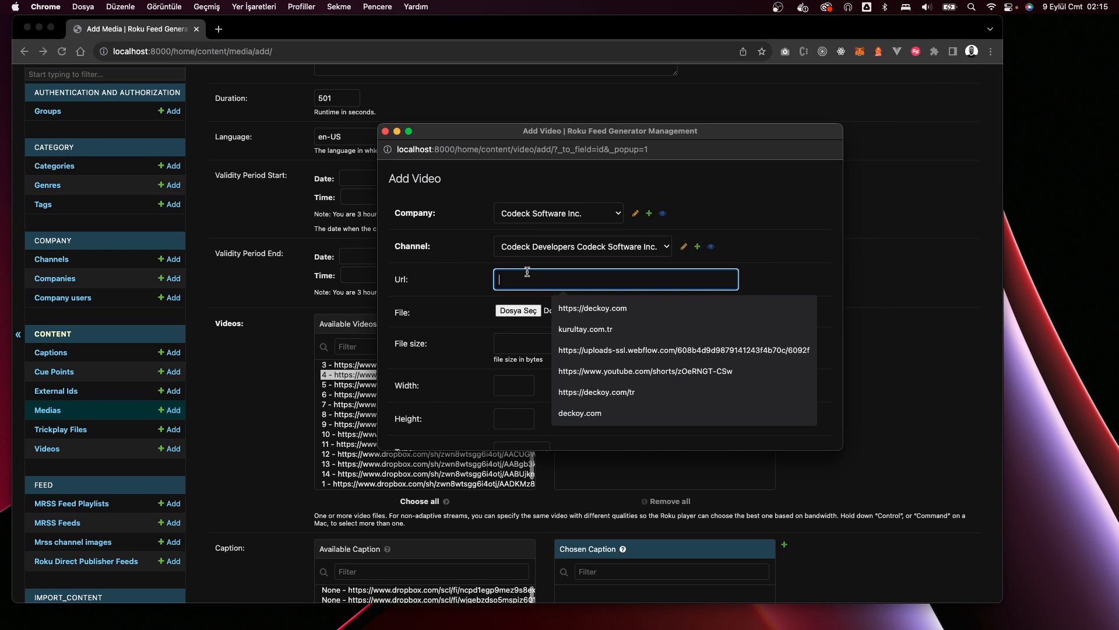
text(http)
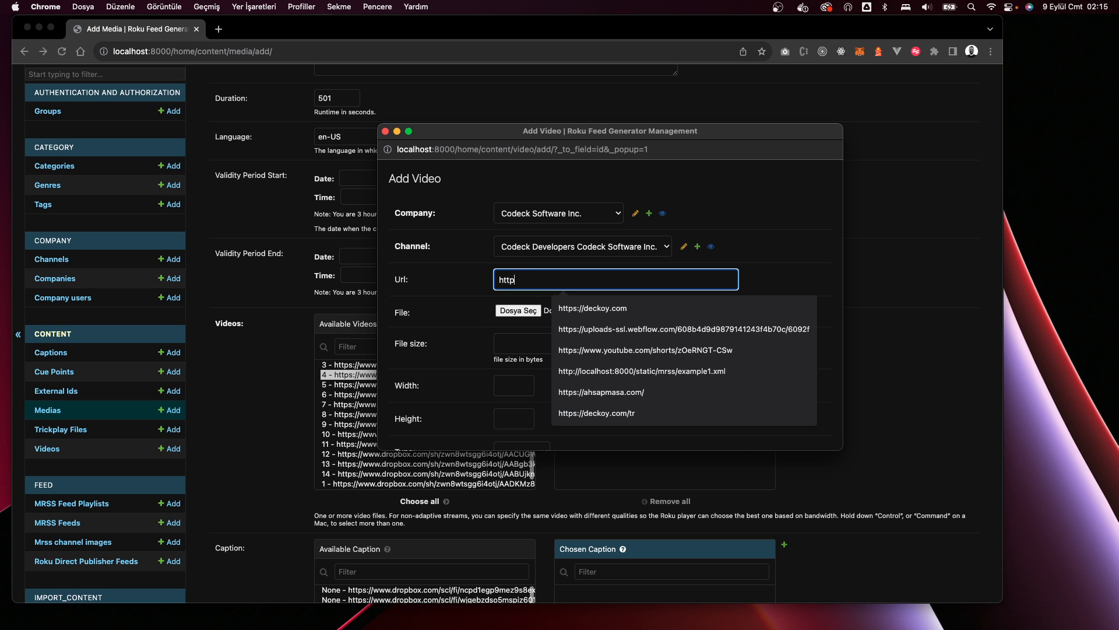
text(S://)
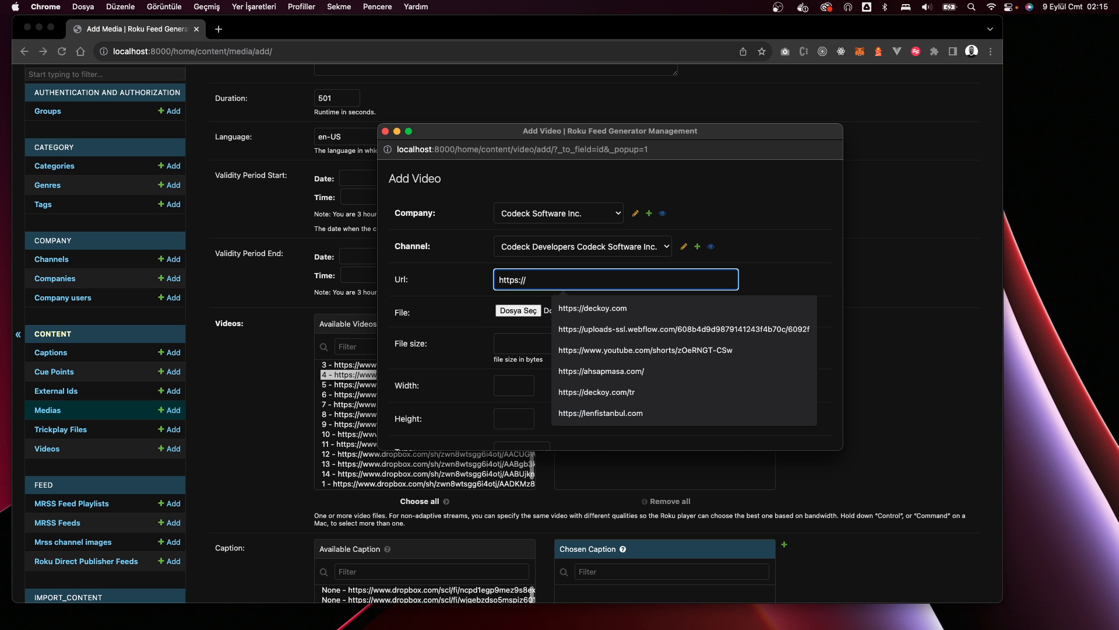
text(codeck.com.tr/javascript)
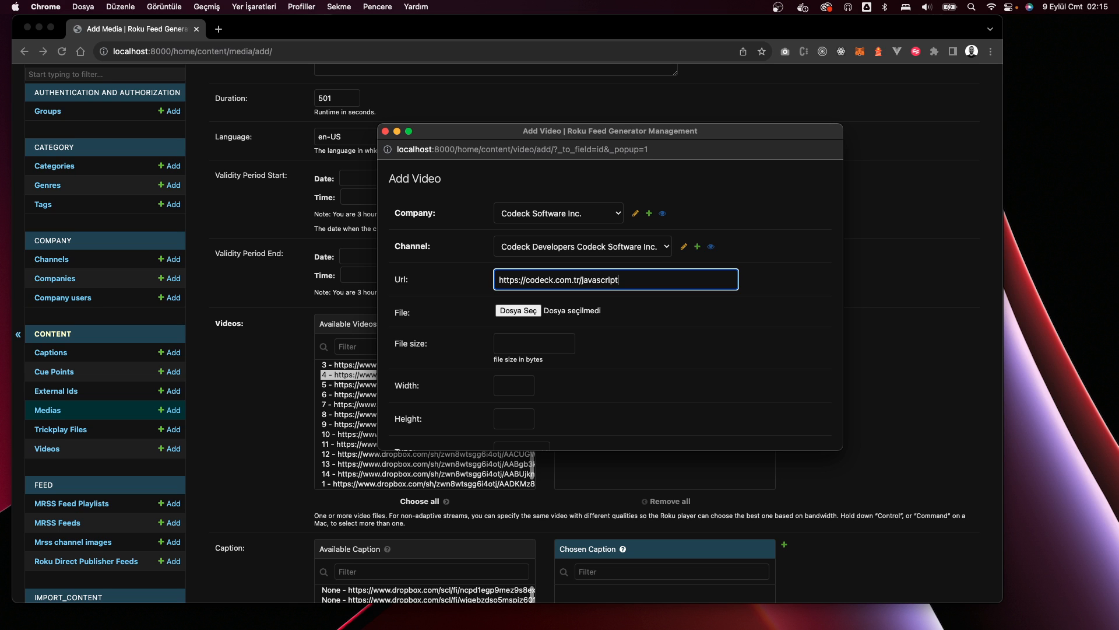
text(4)
key(super+a)
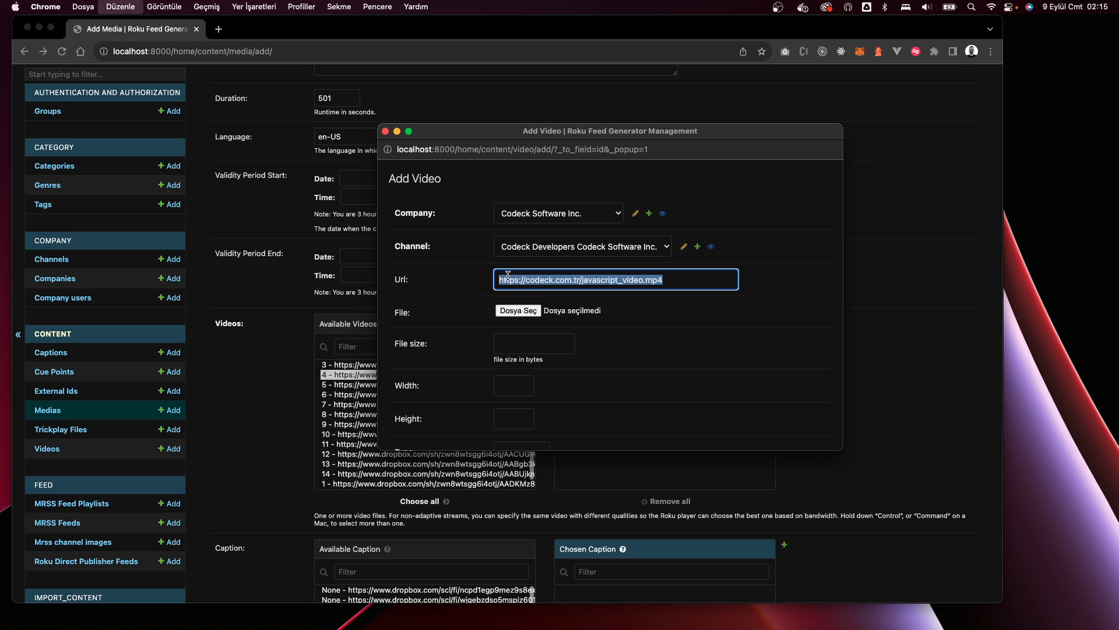
- Set the video's file size to 40000000 bytes, its width to 1920 and its height to 1080
scroll(522, 350, down, 1)
click(532, 310)
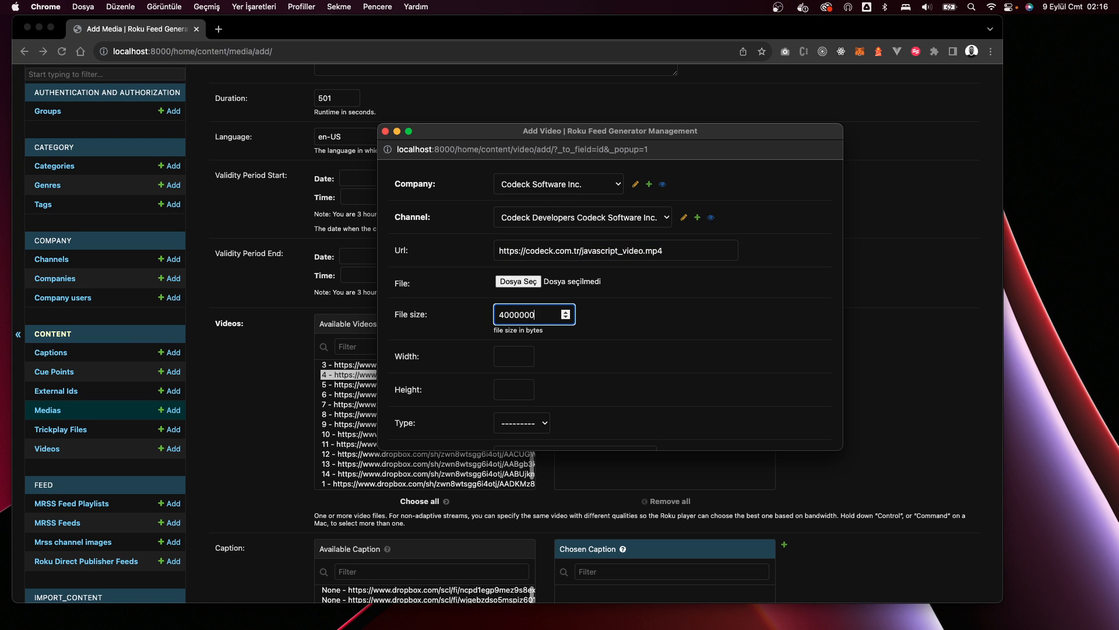
text(40000000)
click(508, 356)
text(1920)
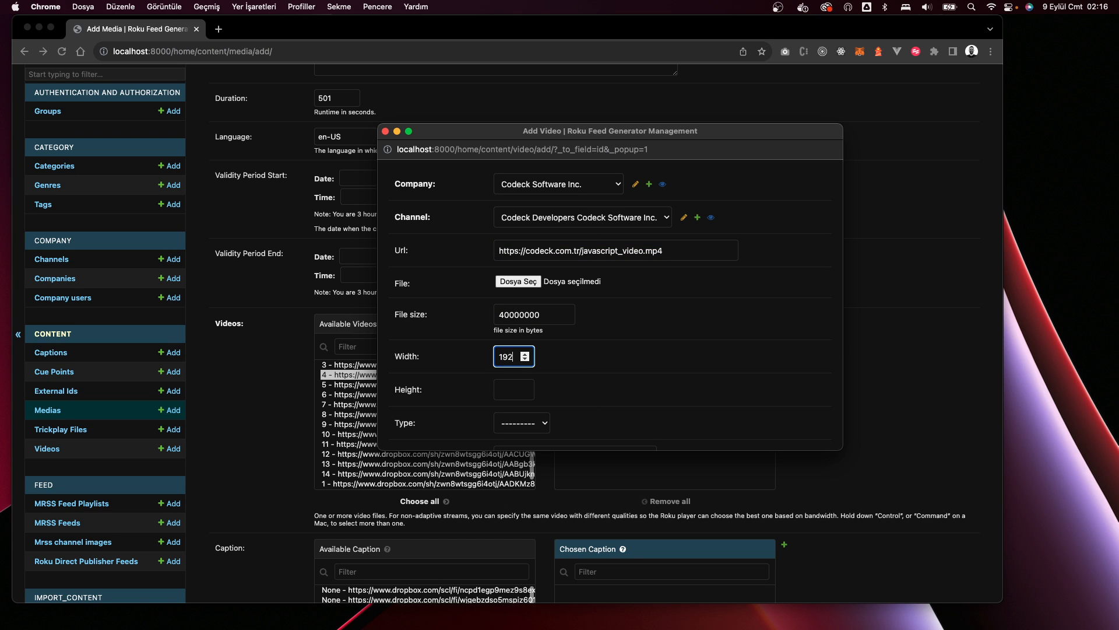
key(Tab)
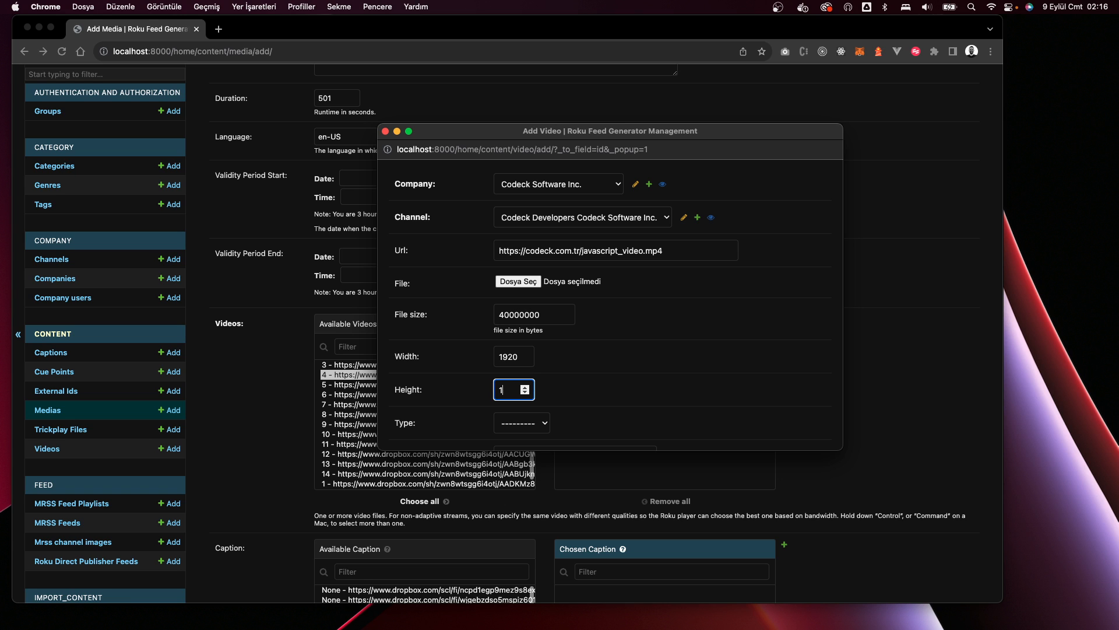
click(570, 345)
scroll(671, 290, down, 2)
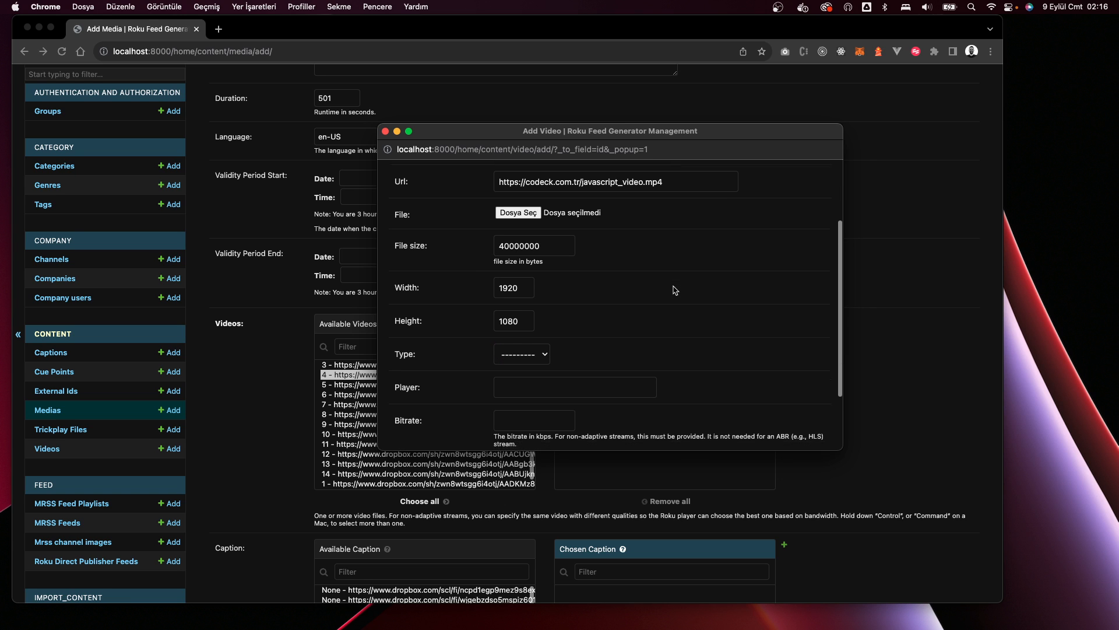
- Set the new video's width to 1280 and height to 720, and choose MP4 as its type
double_click(510, 288)
text(1280)
key(Tab)
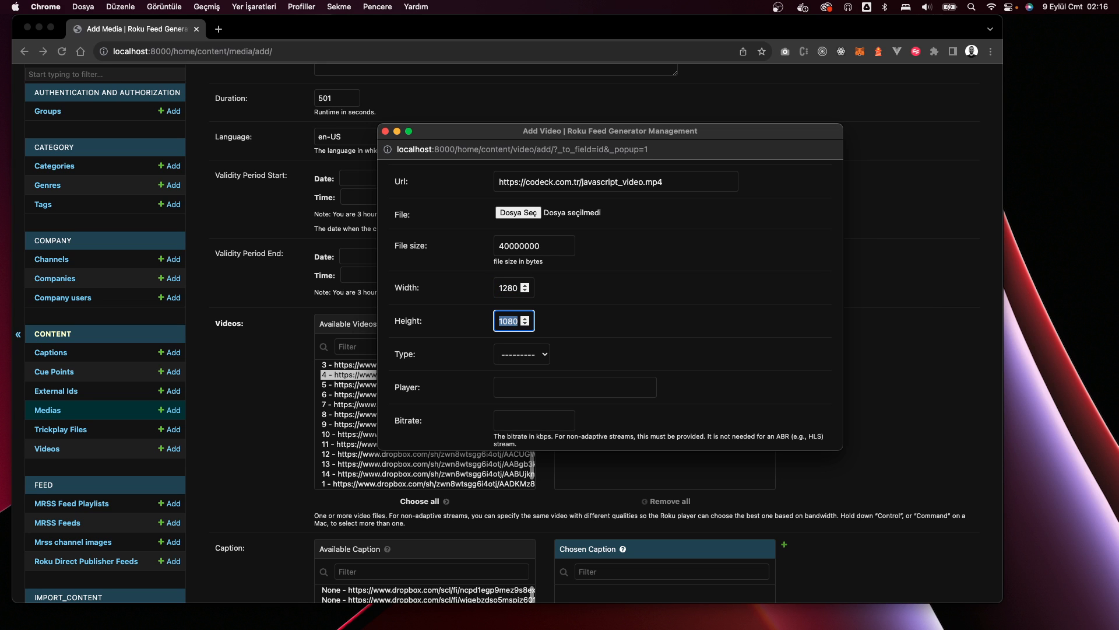
text(720)
key(shift+Tab)
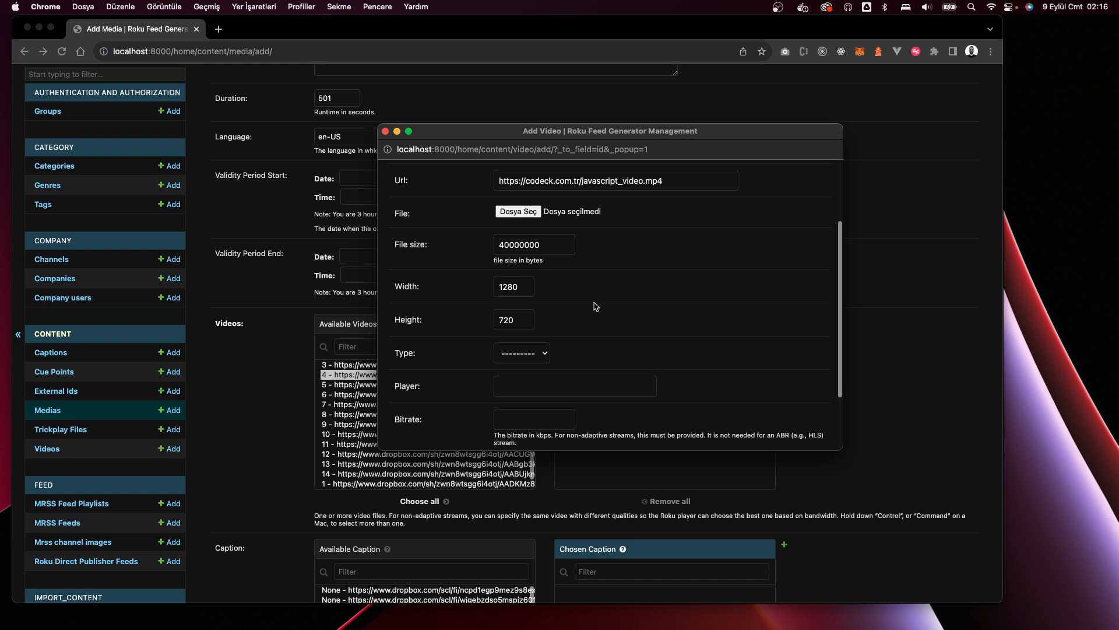
scroll(524, 292, down, 2)
click(522, 326)
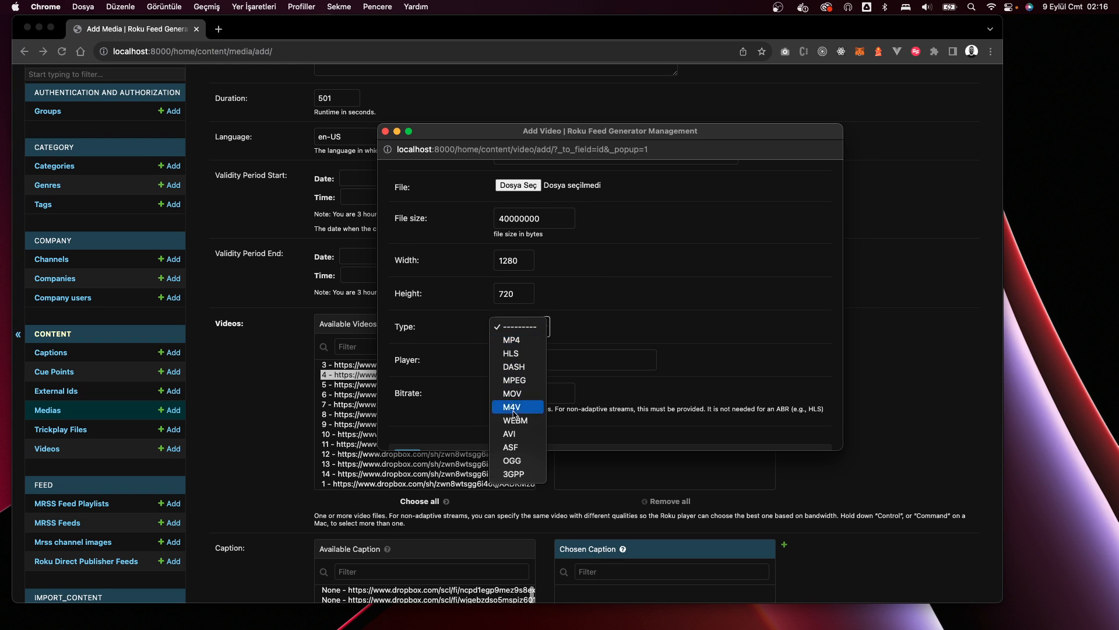
click(532, 340)
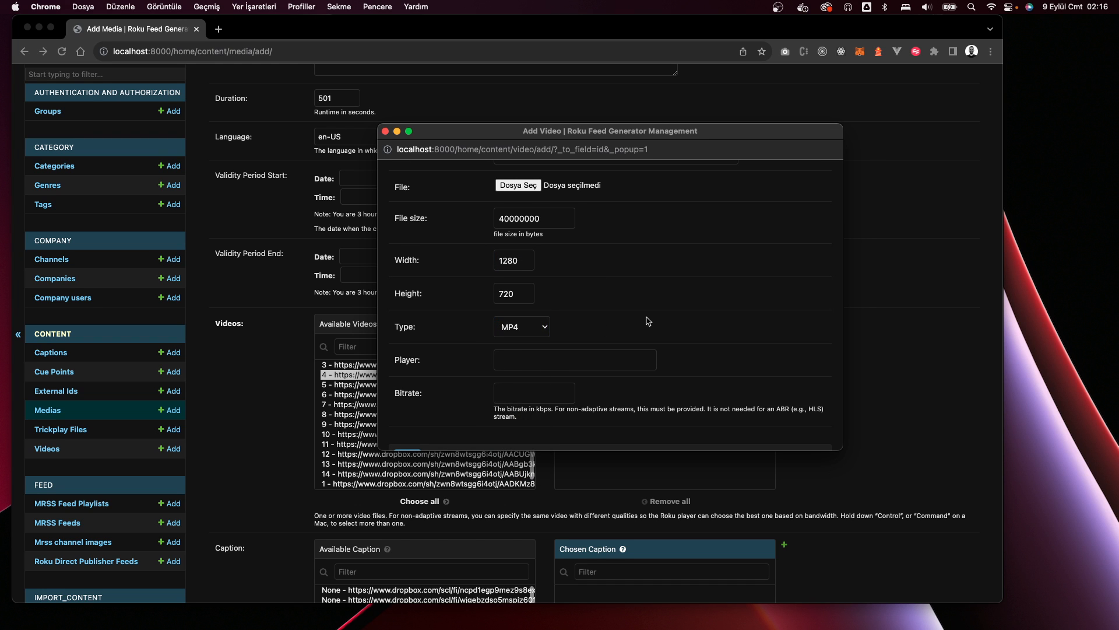
- Set the new video's bitrate to 1000 kbps and save the video
scroll(630, 320, down, 1)
click(530, 325)
key(Tab)
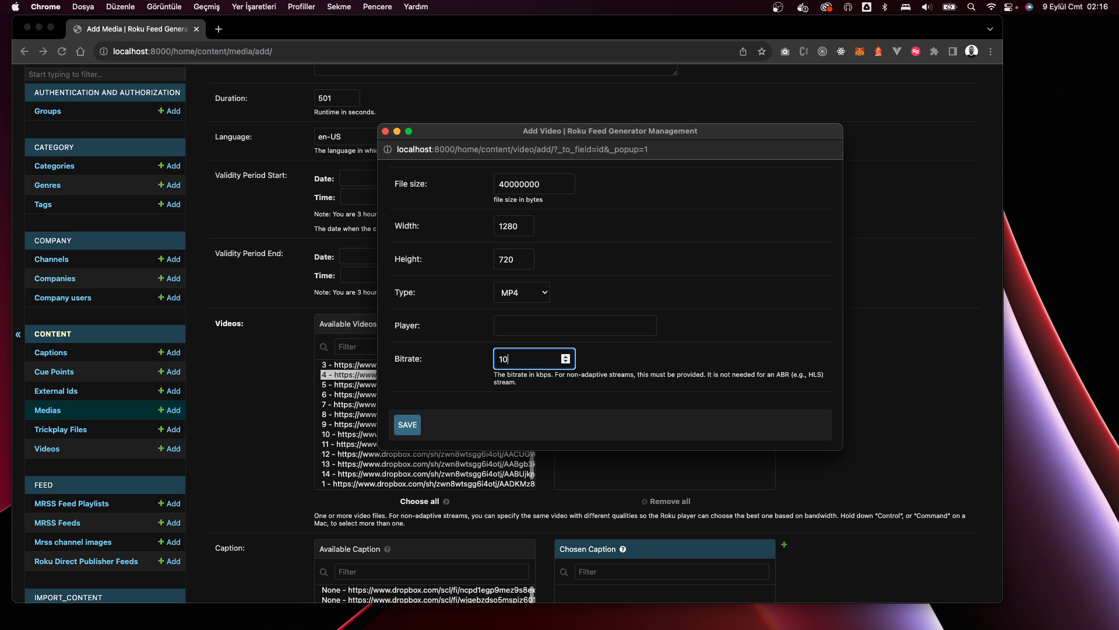
text(100)
scroll(420, 379, down, 1)
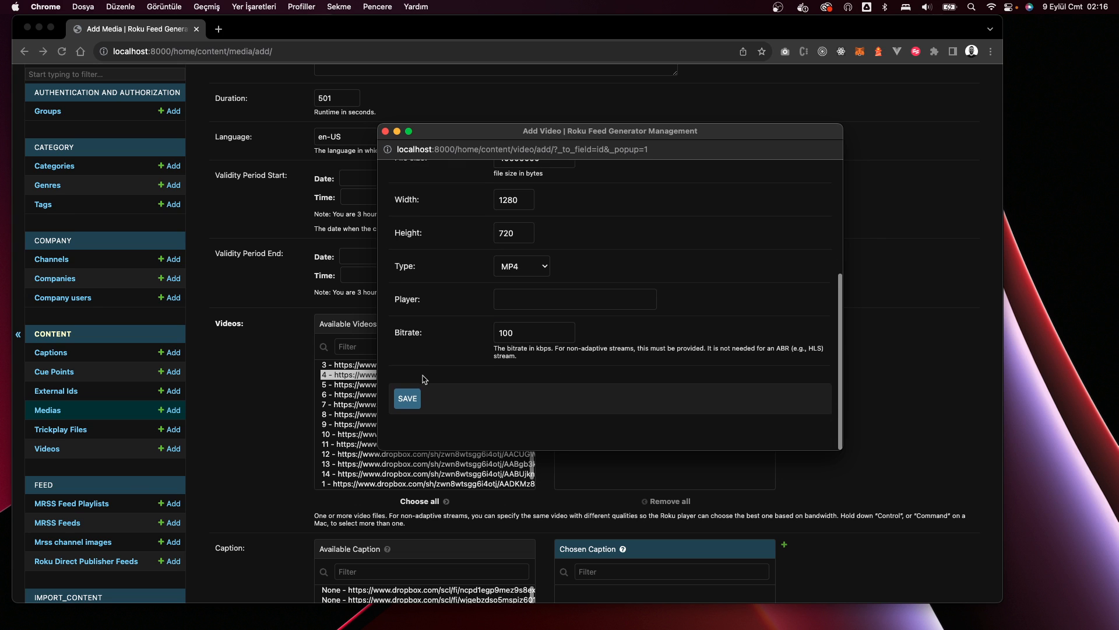
text(0)
click(537, 362)
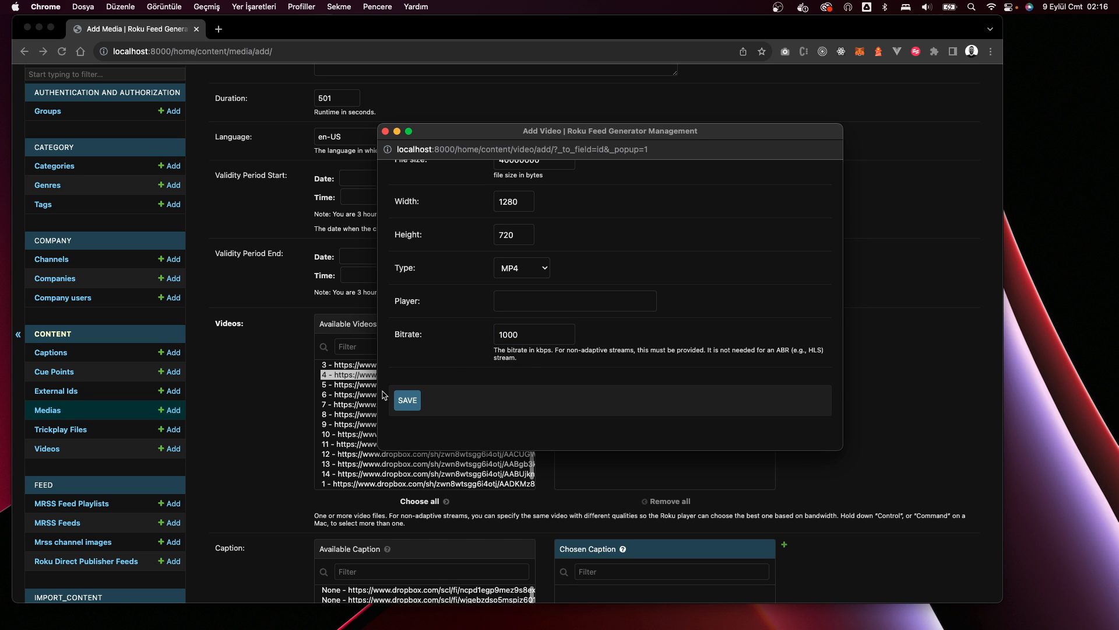
scroll(412, 403, up, 4)
scroll(412, 402, down, 4)
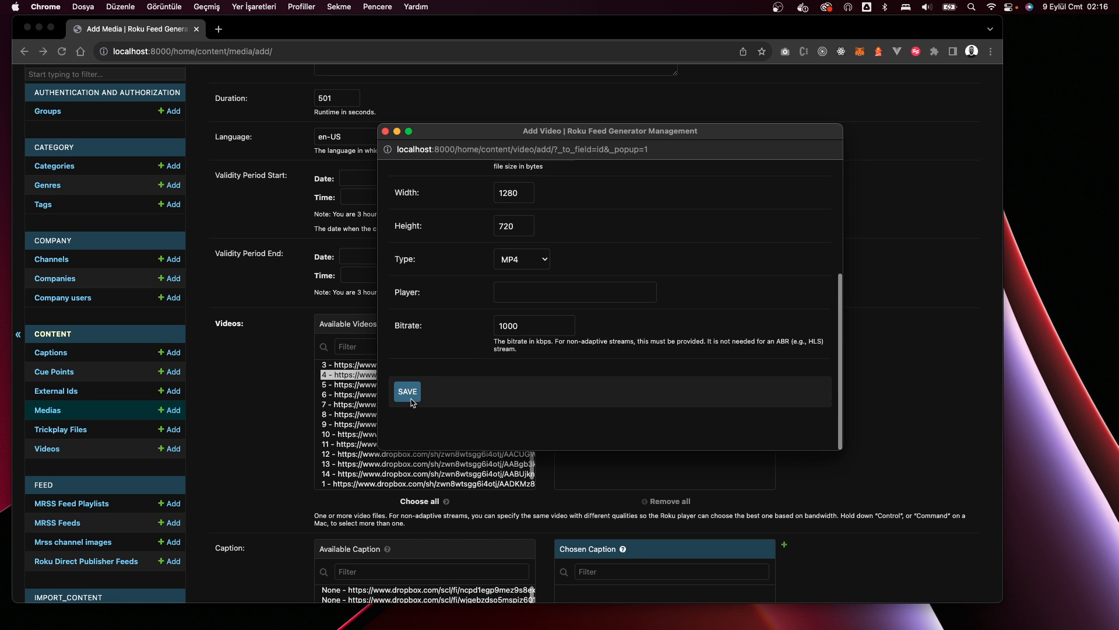
click(409, 399)
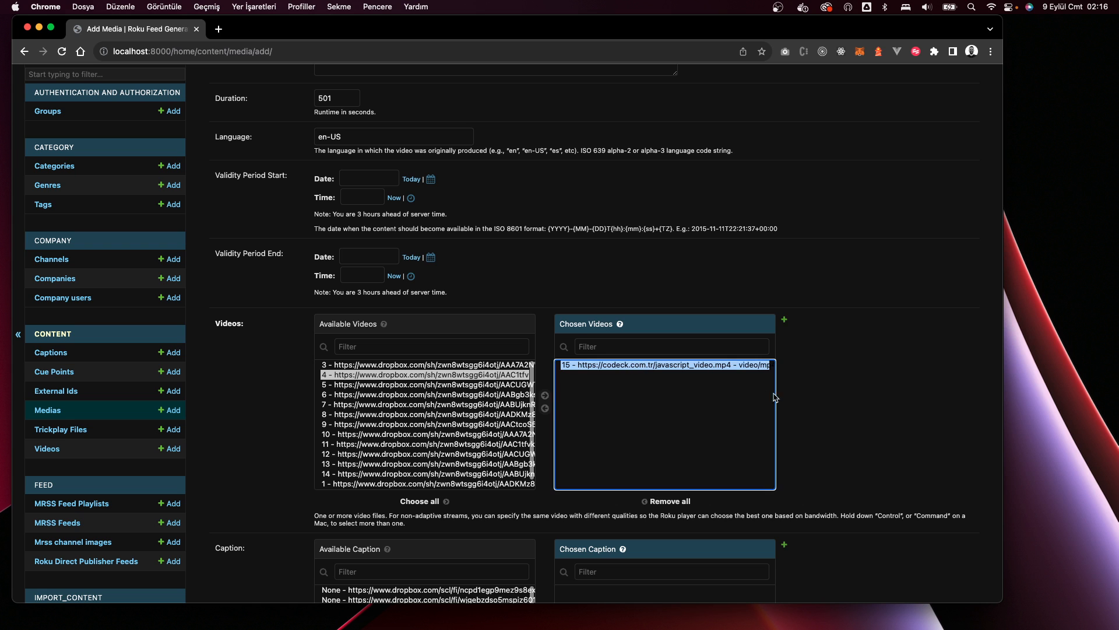
- Save the media entry with the javascript_video.mp4 video chosen
click(841, 390)
scroll(260, 435, down, 2)
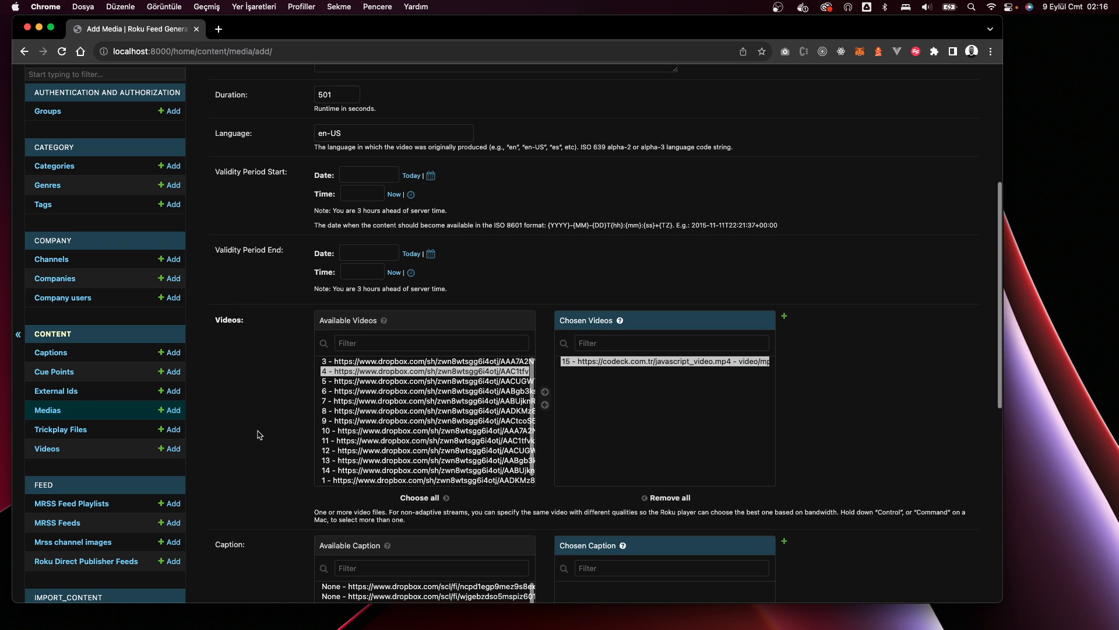
scroll(260, 434, down, 5)
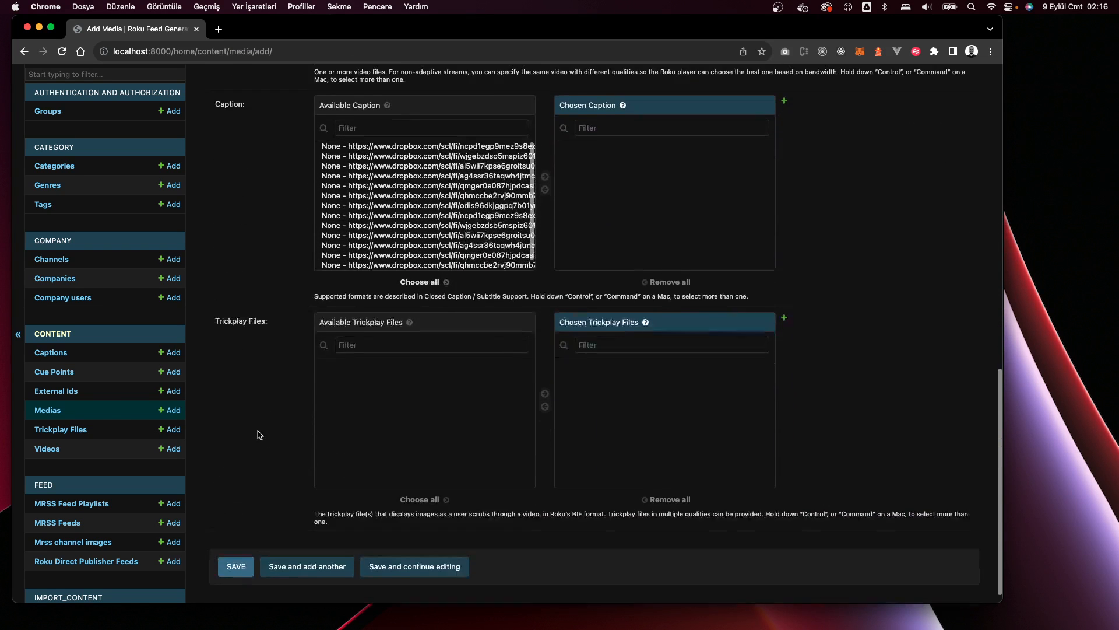
scroll(280, 404, up, 6)
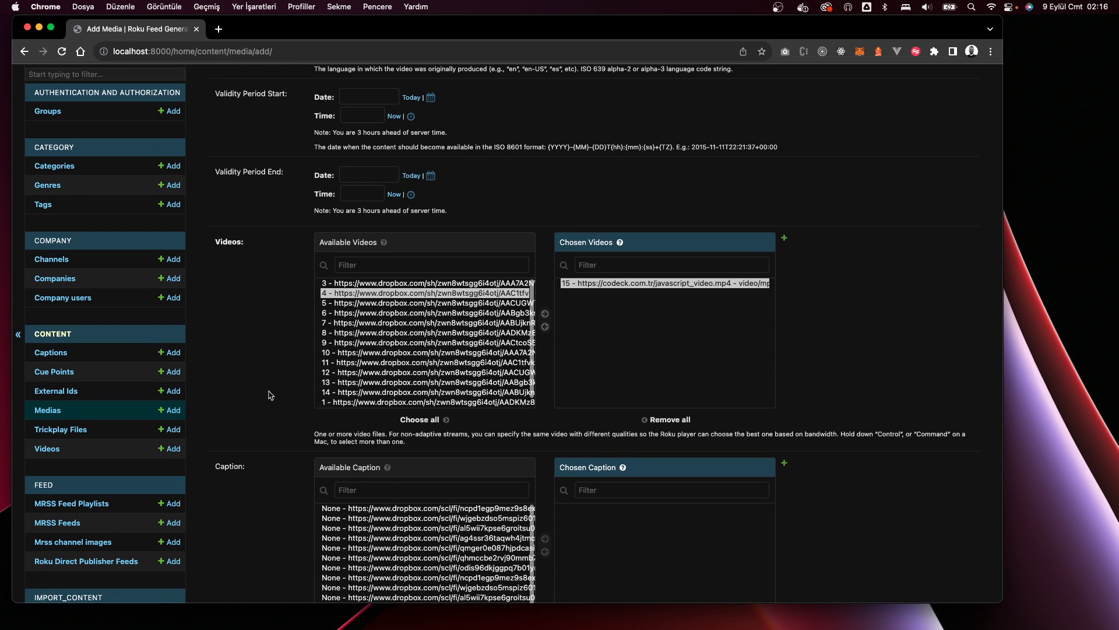
scroll(271, 395, down, 6)
click(238, 545)
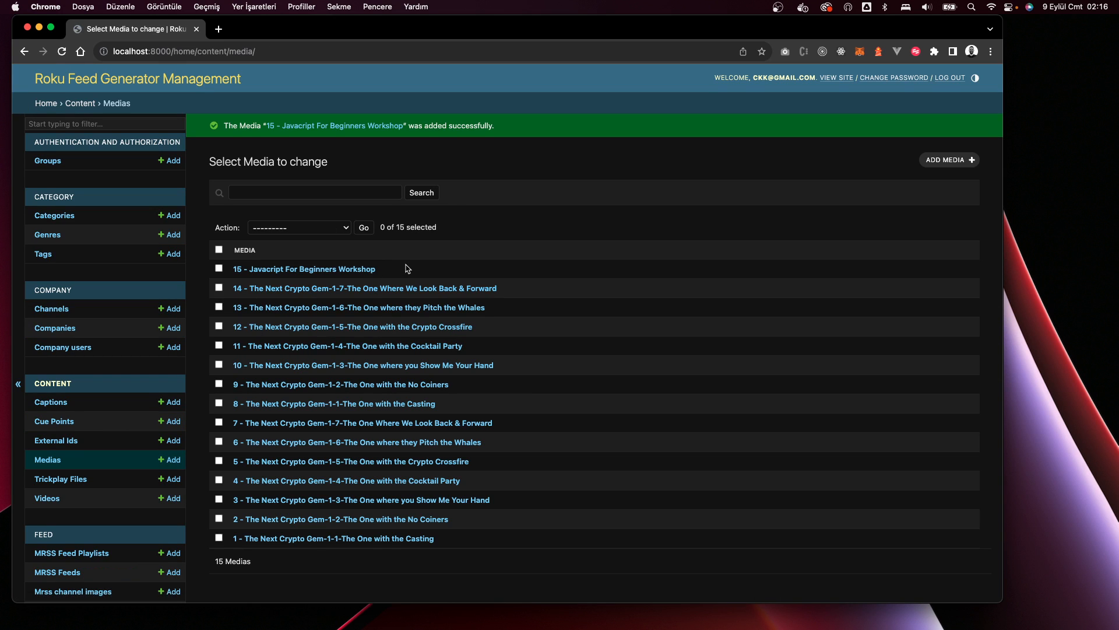
- Open the "Javascript Workshop For Beginners" episode from the episode list and bring up its media choices
drag(408, 268, 237, 267)
scroll(111, 432, down, 6)
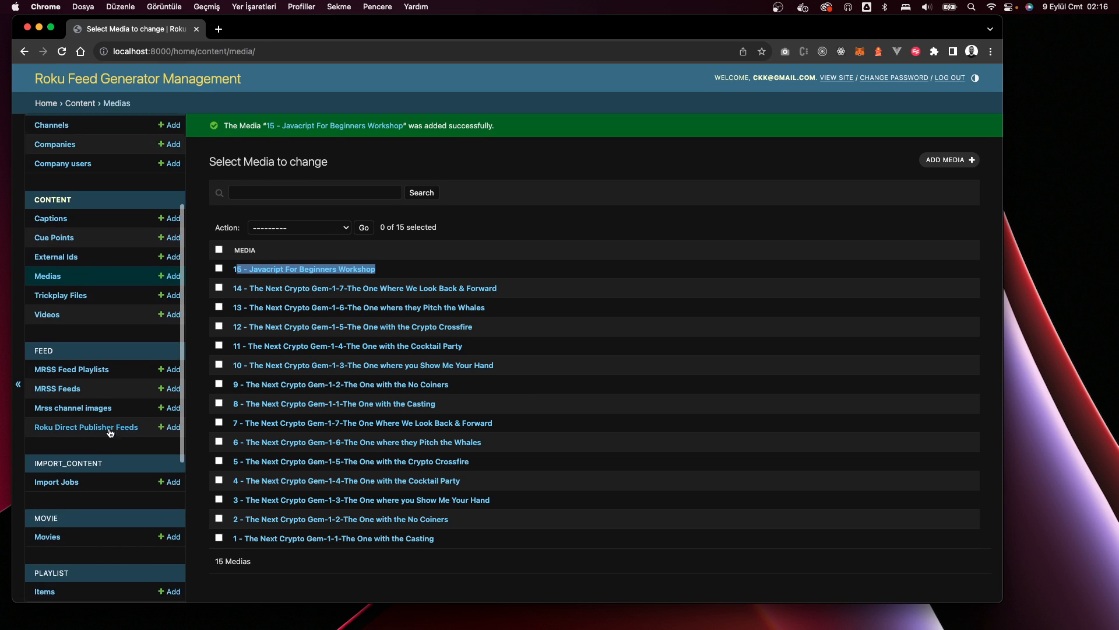
scroll(110, 432, down, 3)
click(50, 454)
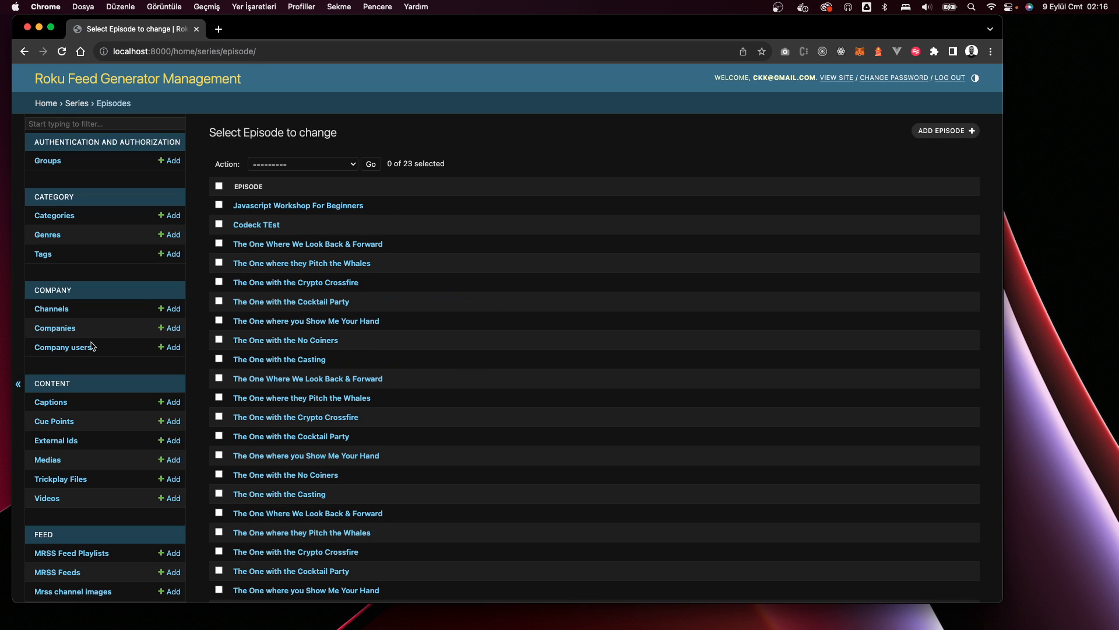
click(292, 206)
scroll(315, 370, down, 15)
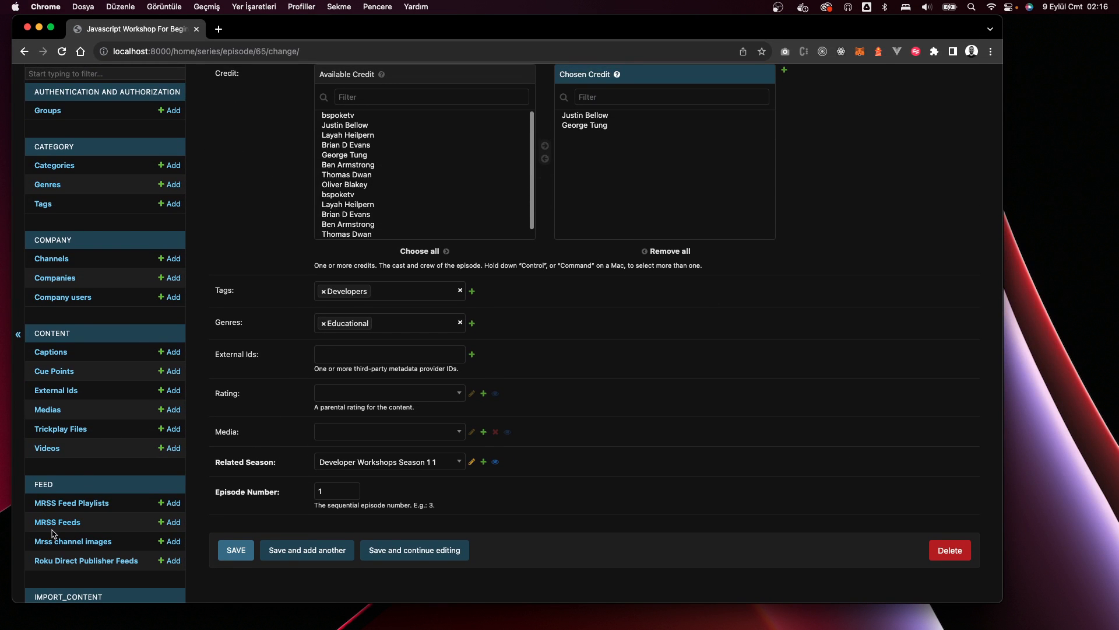
scroll(54, 416, down, 10)
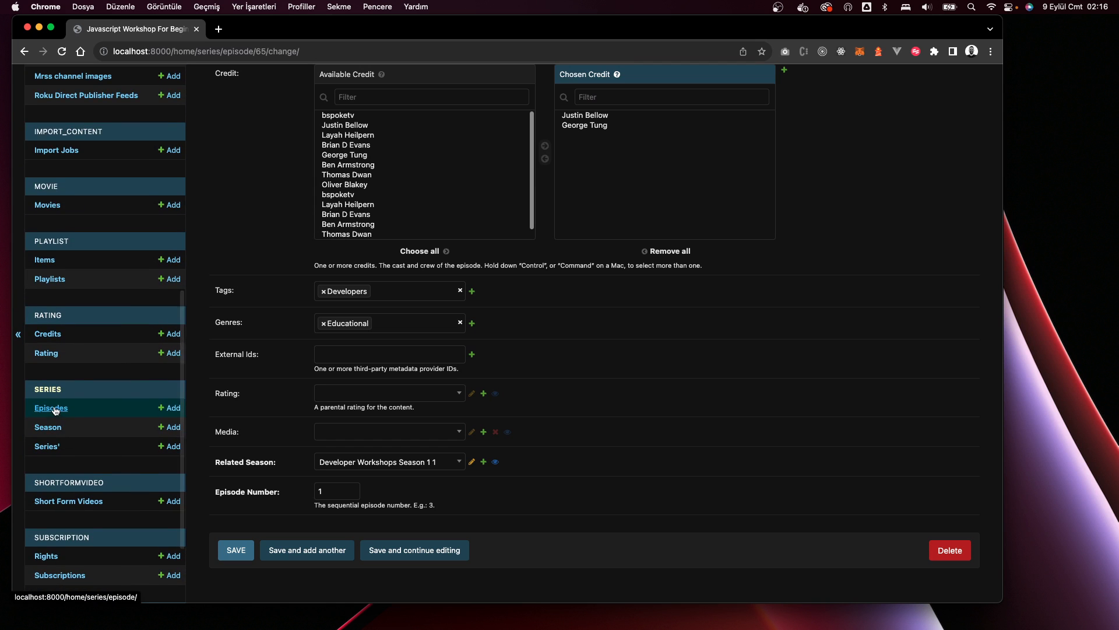
click(55, 410)
click(325, 205)
scroll(238, 377, down, 15)
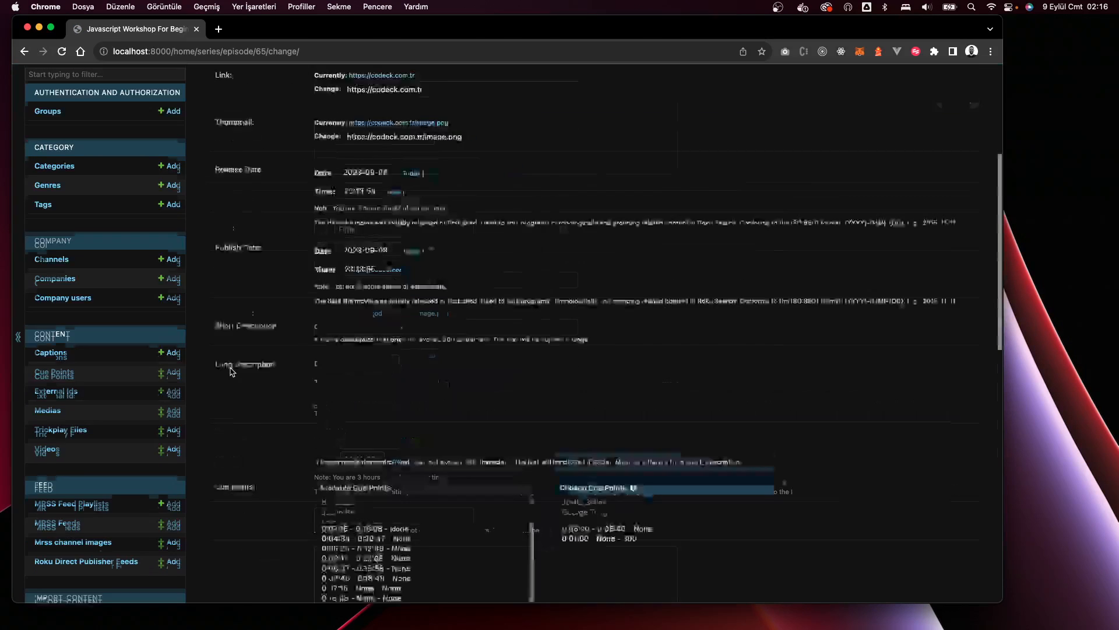
click(343, 434)
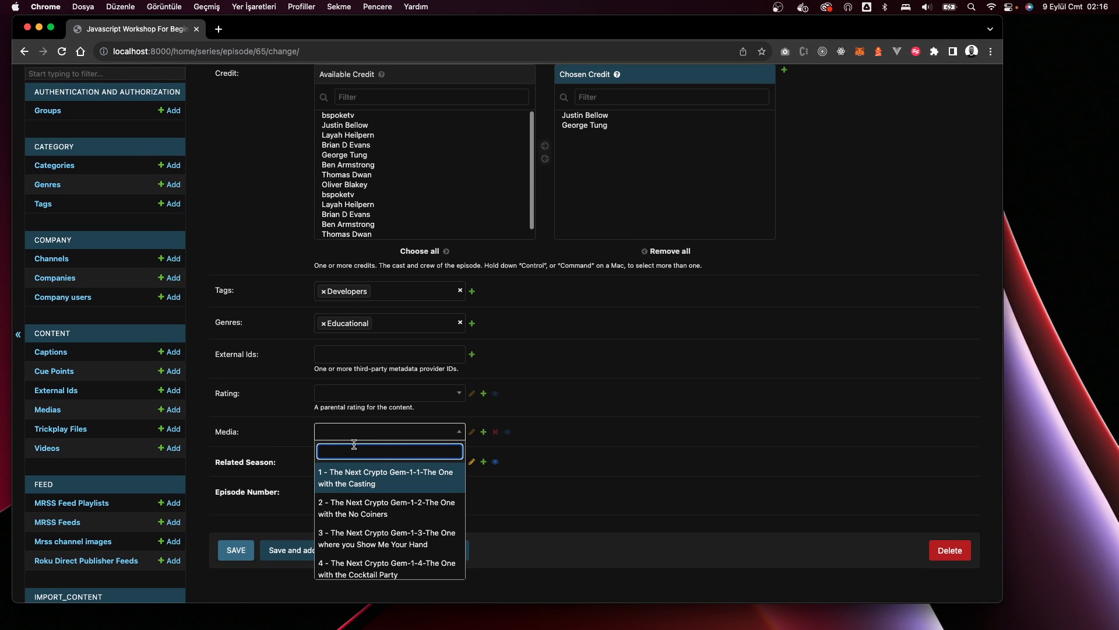
- Try to find the episode's media by searching the choices for "Javascript", and clear the search
text(Javascript)
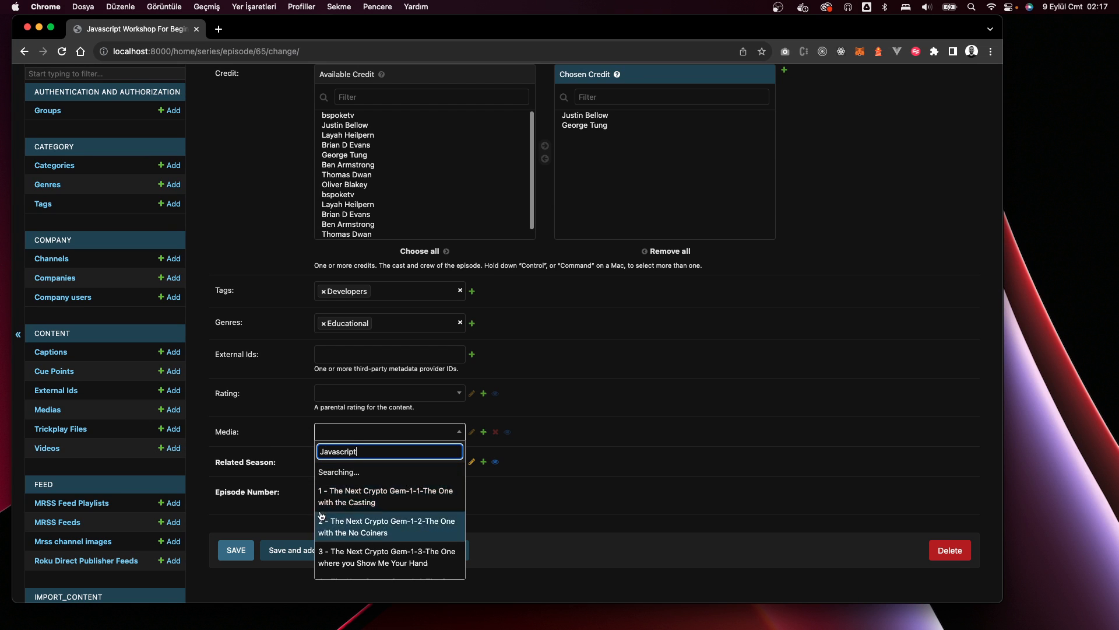
key(BackSpace)
key(BackSpace)
key(BackSpace)
key(BackSpace)
key(BackSpace)
key(BackSpace)
key(BackSpace)
key(BackSpace)
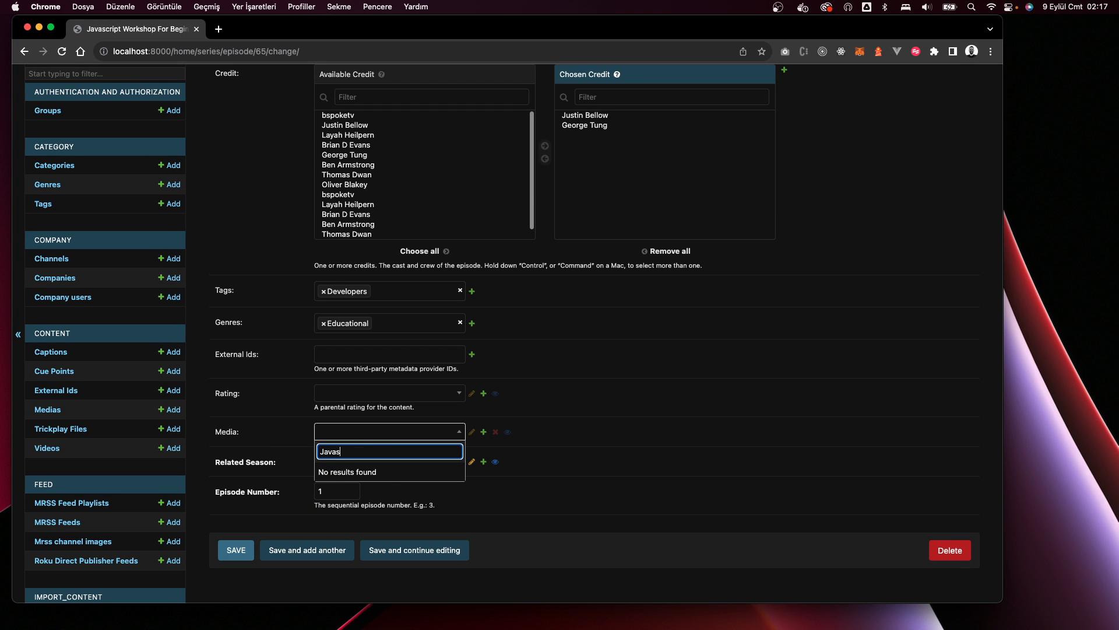
- Filter the media choices by "Be", assign "15 - Javacript For Beginners Workshop" to the episode and save it
text(Be)
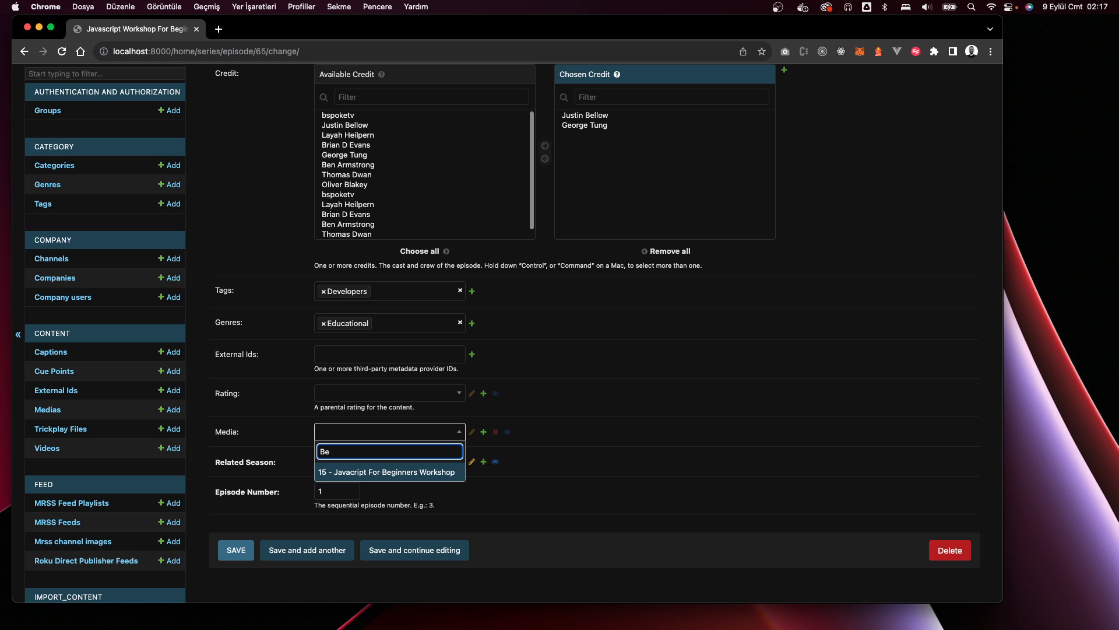
click(415, 475)
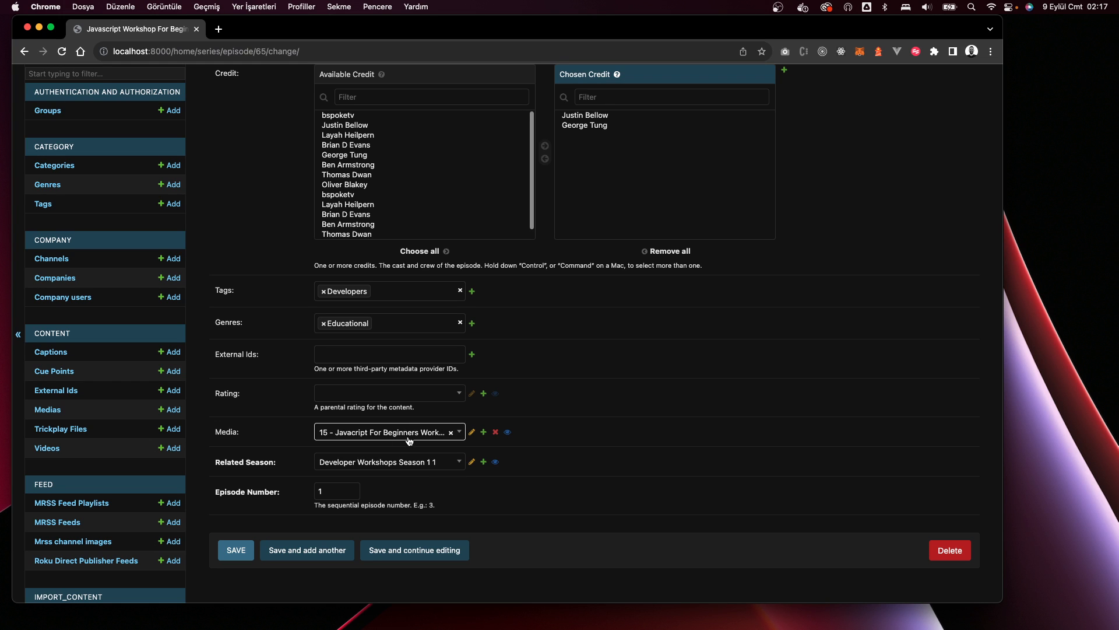
click(235, 549)
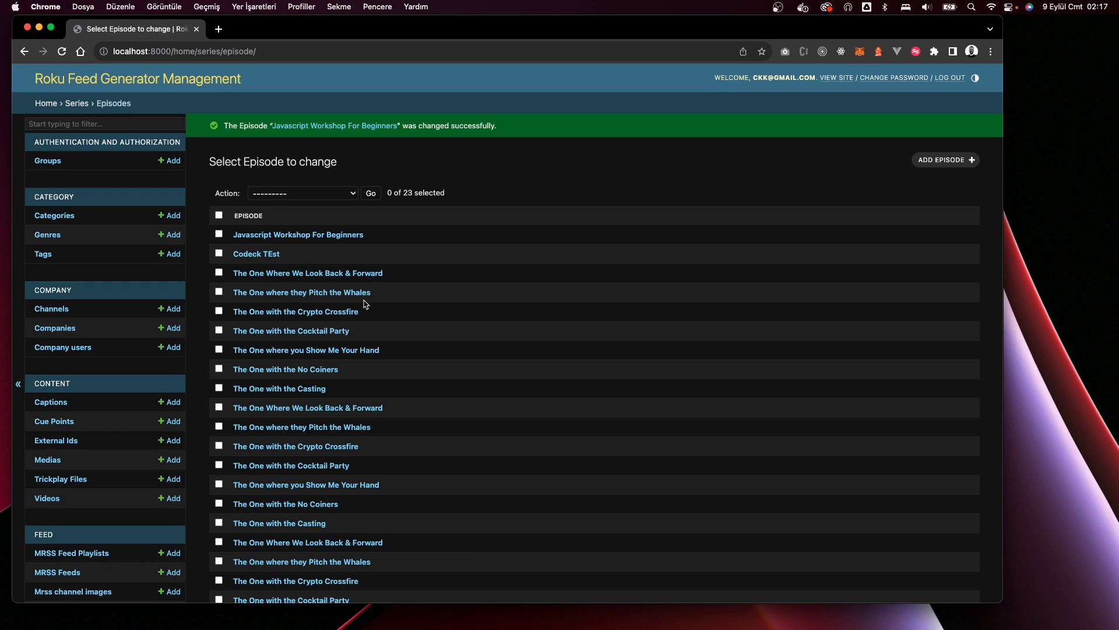
- Reopen the "Javascript Workshop For Beginners" episode and review its saved details
click(260, 235)
scroll(259, 392, down, 15)
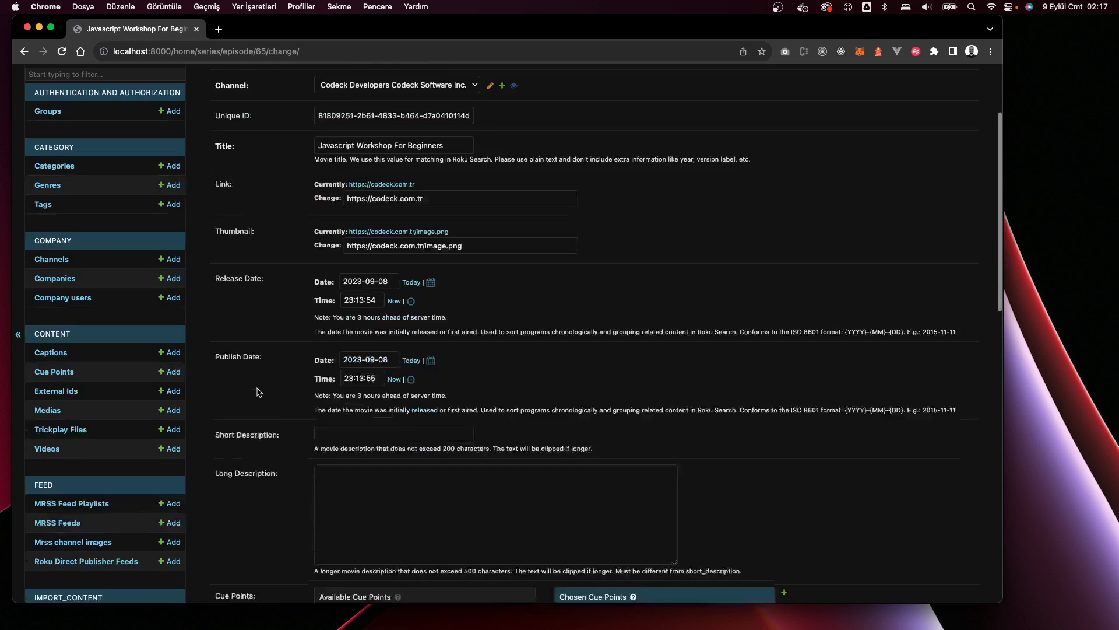
scroll(260, 391, up, 15)
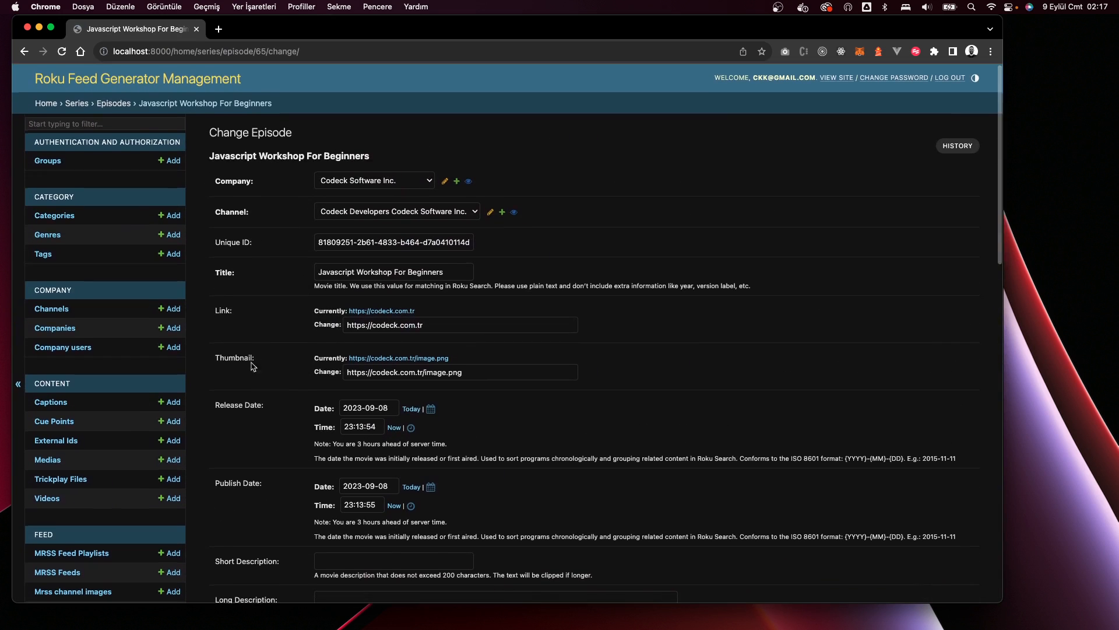
- Return to the dashboard, try to open the "Test" feed from the MRSS Feeds list, and close the page
click(49, 105)
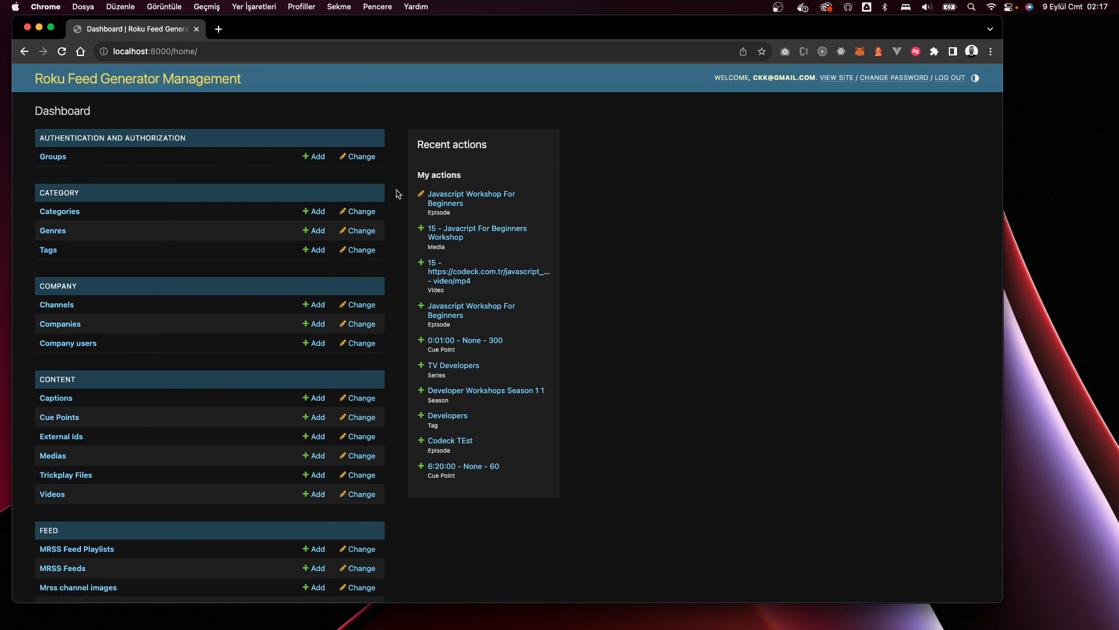
scroll(124, 338, down, 2)
scroll(122, 338, down, 5)
click(69, 321)
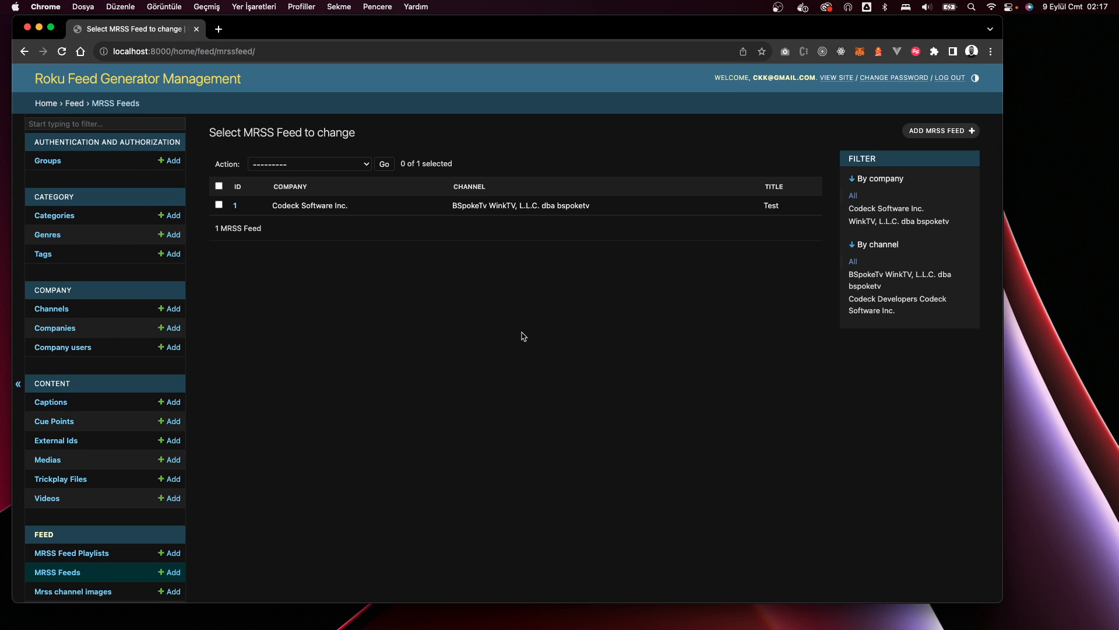
click(235, 205)
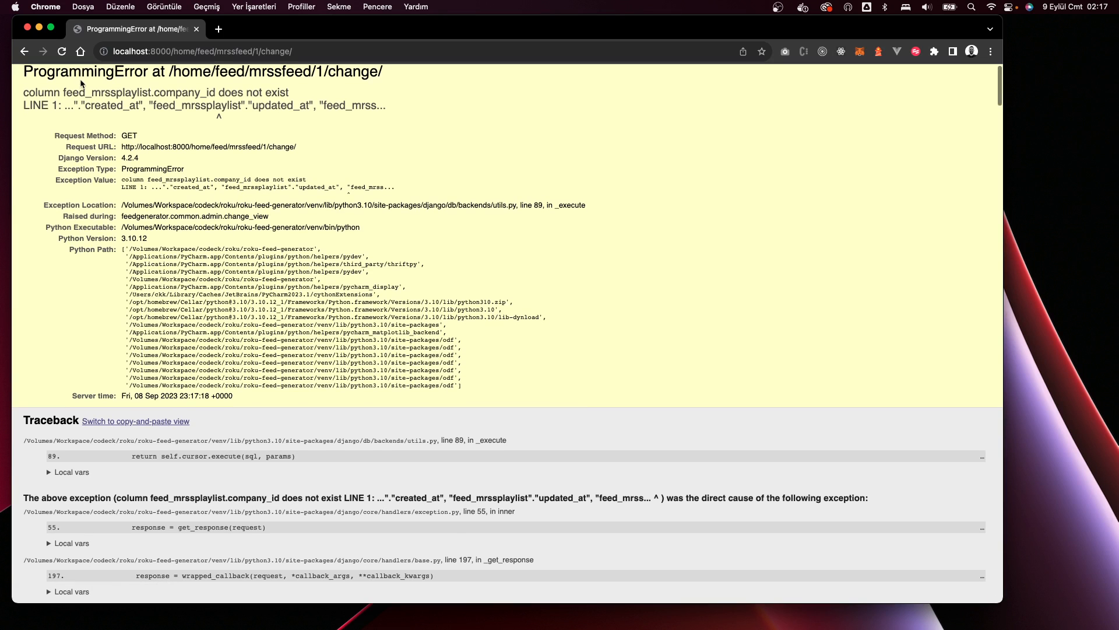
click(257, 205)
key(super+w)
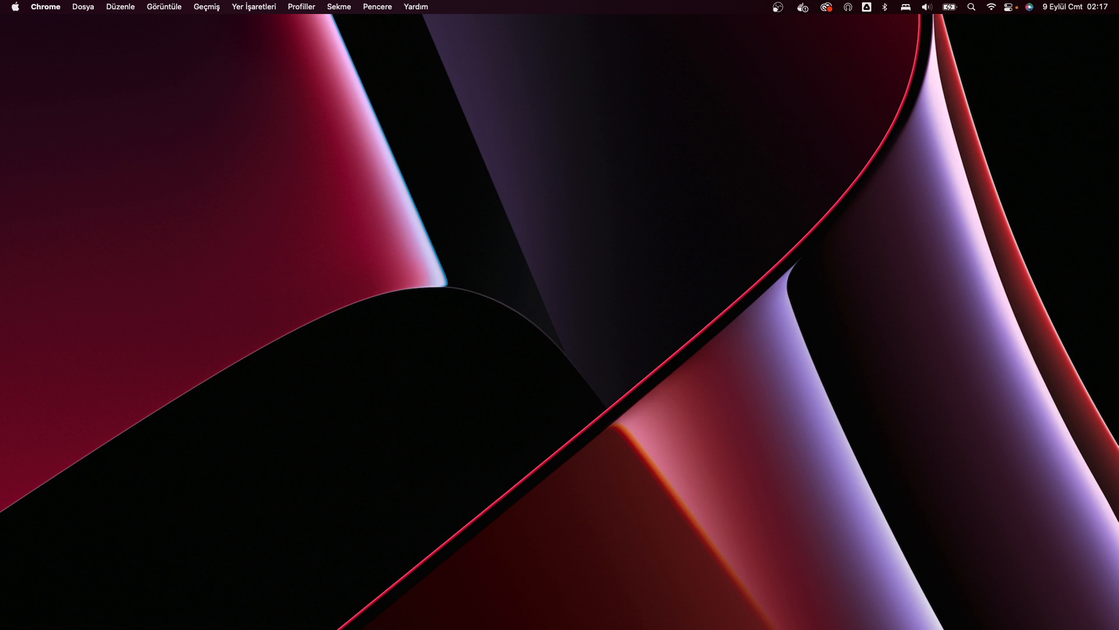